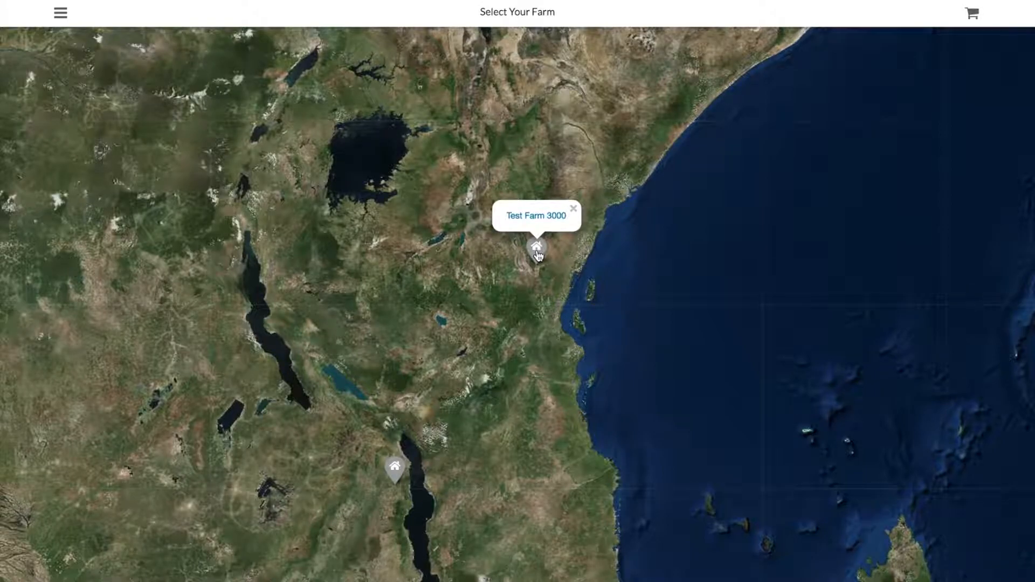
Open Test Farm 3000 from the farm selection map and bring up its measurement tools.
{"action": "left_click", "coordinate": [537, 251]}
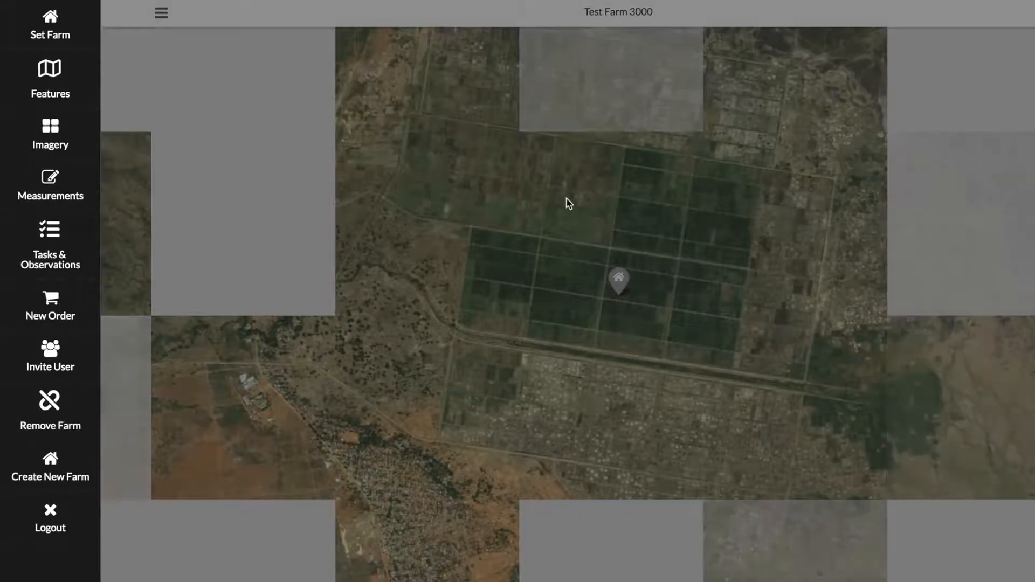
{"action": "left_click", "coordinate": [589, 178]}
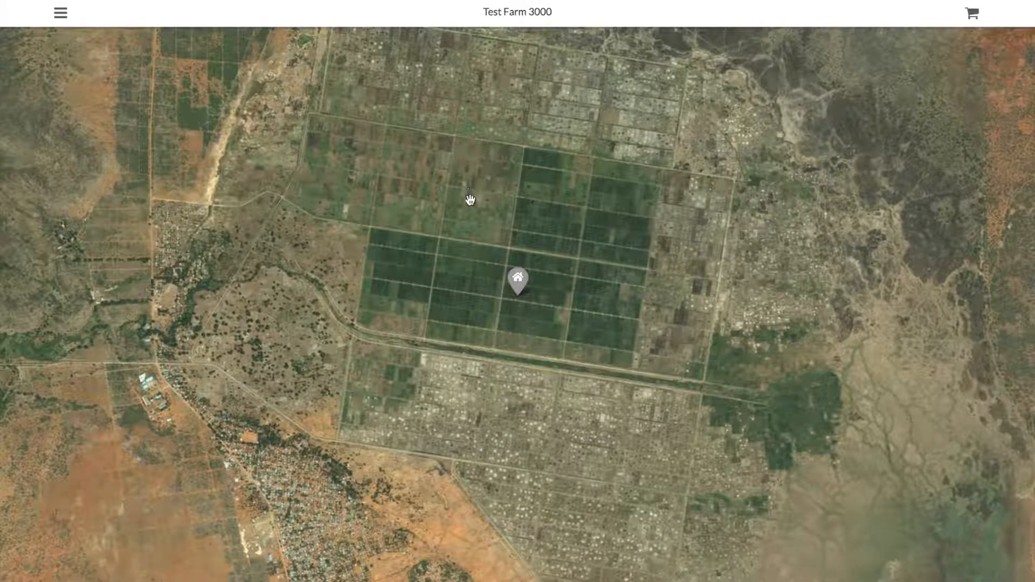
{"action": "left_click_drag", "start_coordinate": [400, 200], "coordinate": [398, 221]}
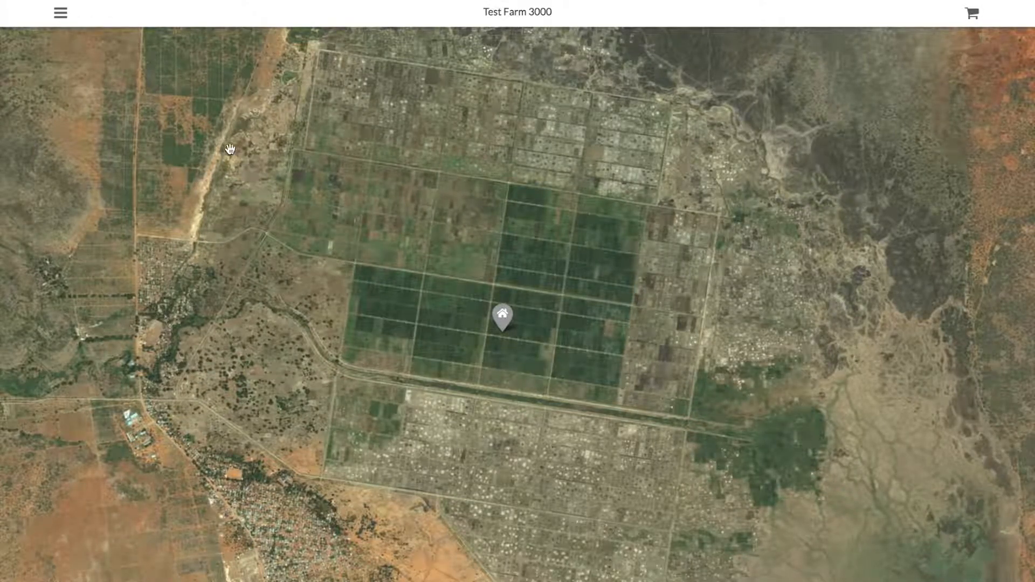
{"action": "left_click", "coordinate": [61, 15]}
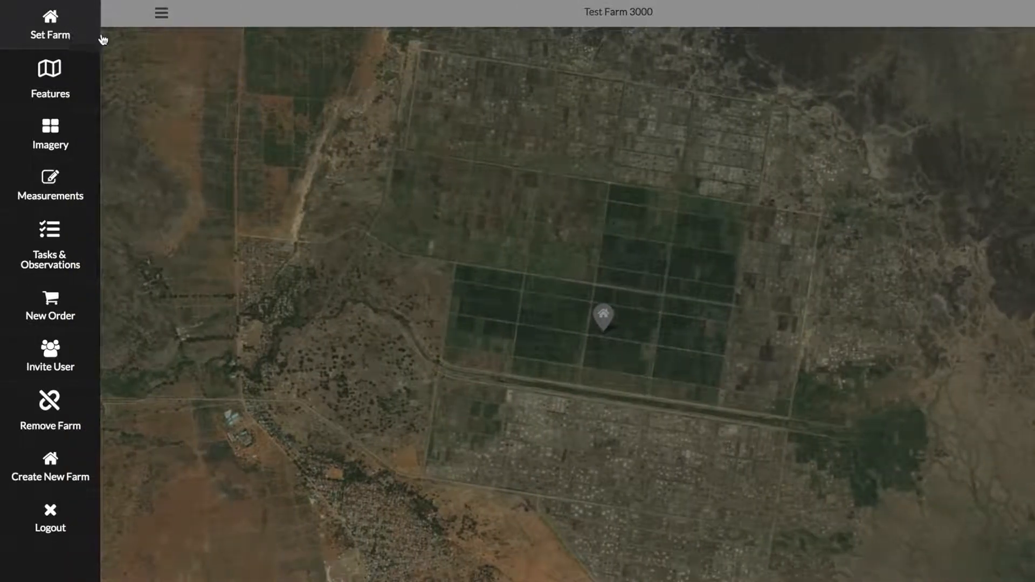
{"action": "left_click", "coordinate": [50, 190]}
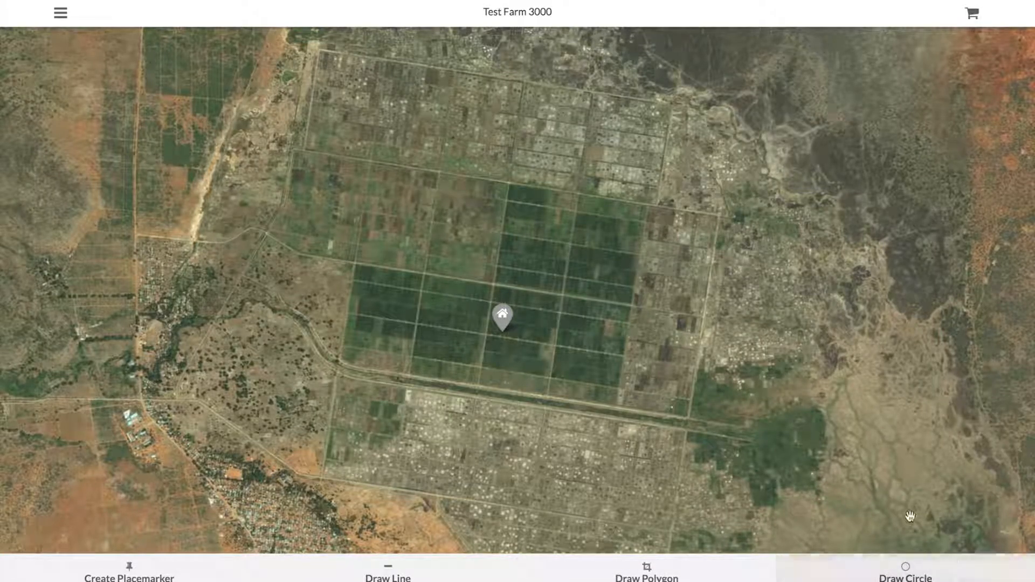
Start a polygon at the farm's inner south-west corner and trace the stepped western boundary up to the north-west corner.
{"action": "scroll", "coordinate": [442, 366], "scroll_direction": "up", "scroll_amount": 1}
{"action": "scroll", "coordinate": [380, 266], "scroll_direction": "down", "scroll_amount": 1}
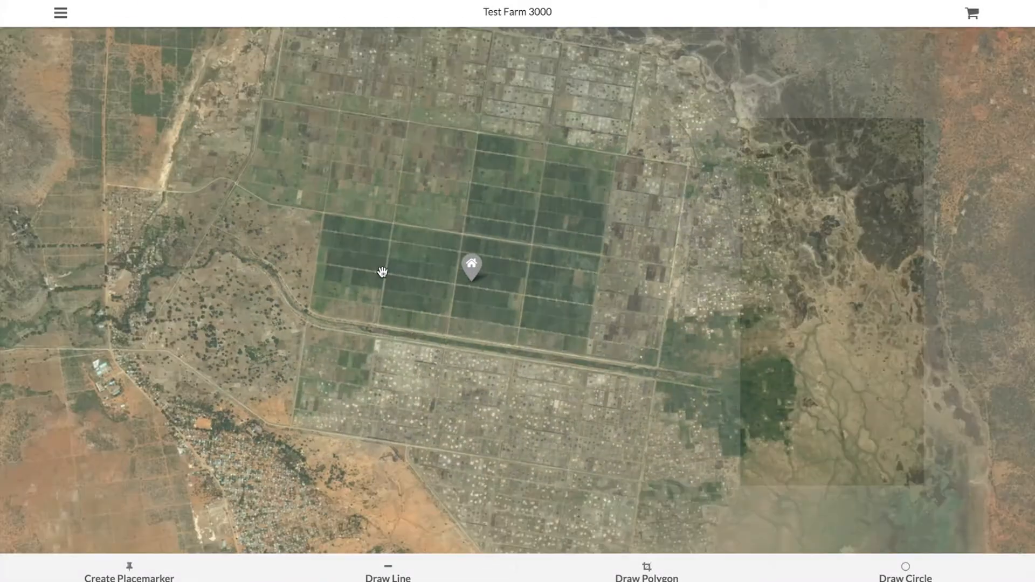
{"action": "left_click_drag", "start_coordinate": [365, 232], "coordinate": [411, 370]}
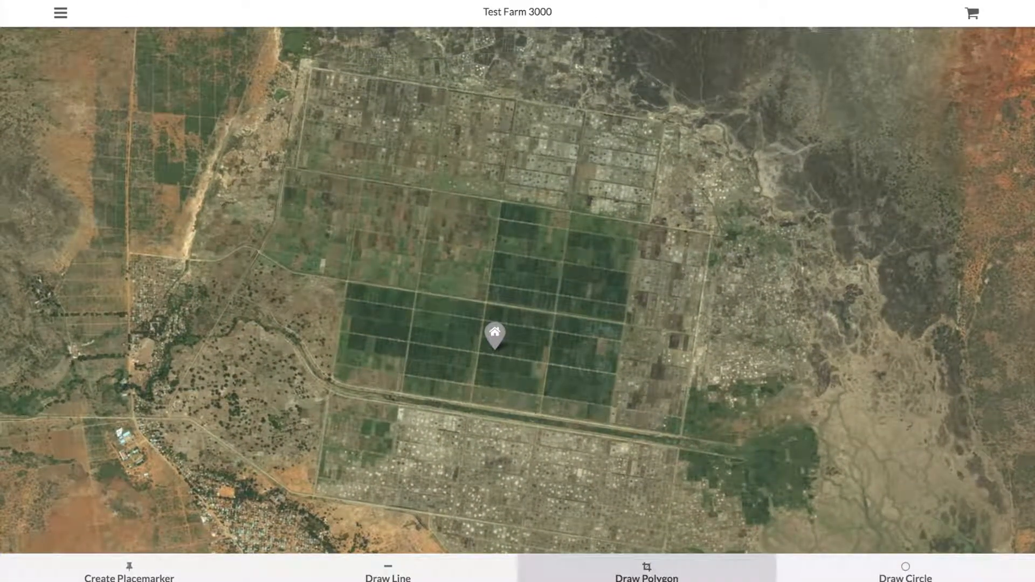
{"action": "left_click", "coordinate": [647, 572]}
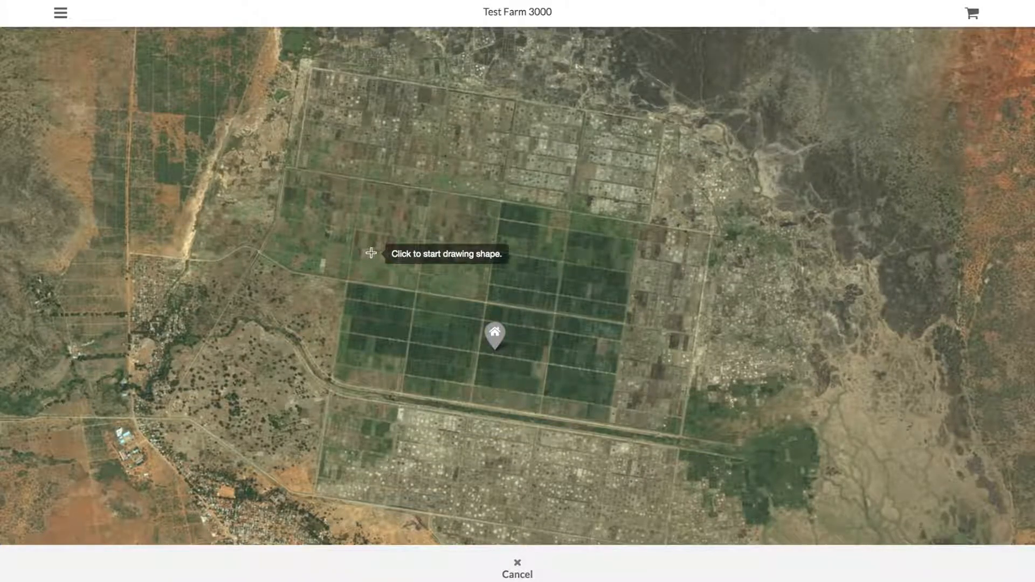
{"action": "left_click", "coordinate": [345, 280]}
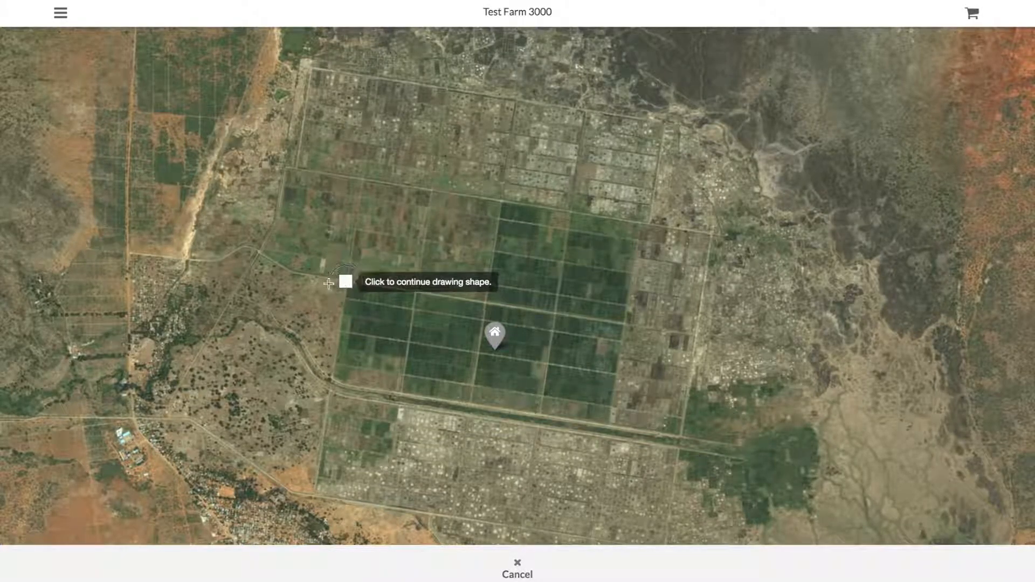
{"action": "left_click", "coordinate": [290, 273]}
{"action": "left_click", "coordinate": [258, 250]}
{"action": "left_click", "coordinate": [277, 218]}
{"action": "left_click", "coordinate": [284, 169]}
{"action": "left_click", "coordinate": [296, 169]}
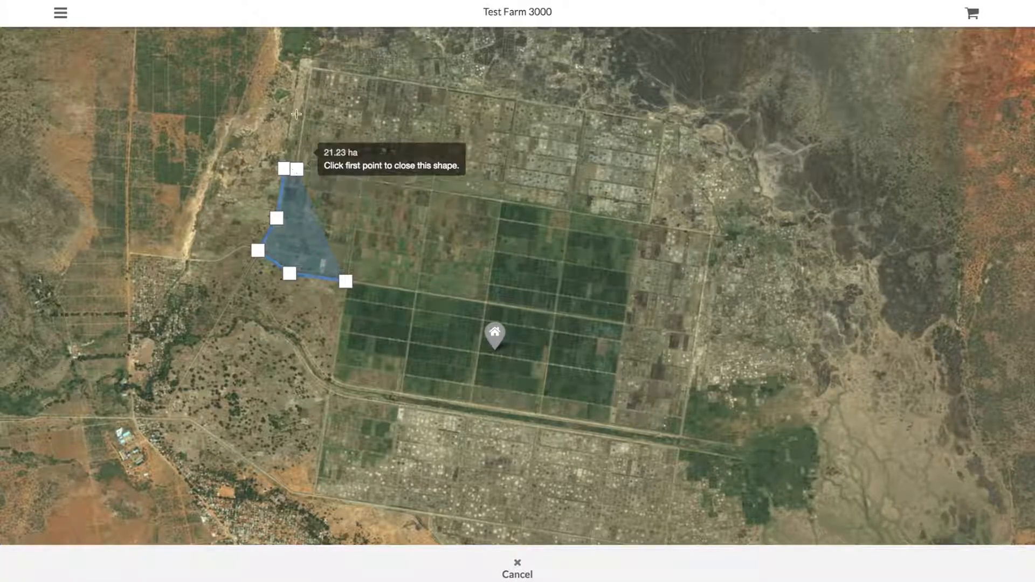
{"action": "left_click", "coordinate": [305, 91]}
{"action": "left_click", "coordinate": [310, 64]}
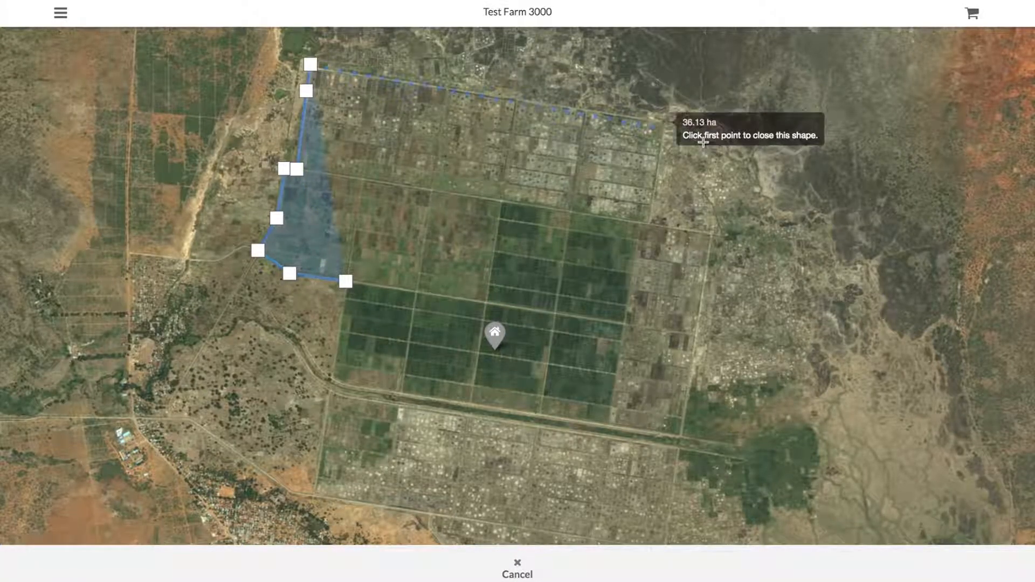
Continue the outline along the northern, stepped eastern and southern boundaries and close the polygon at its first point, about 520.66 ha.
{"action": "left_click", "coordinate": [663, 122]}
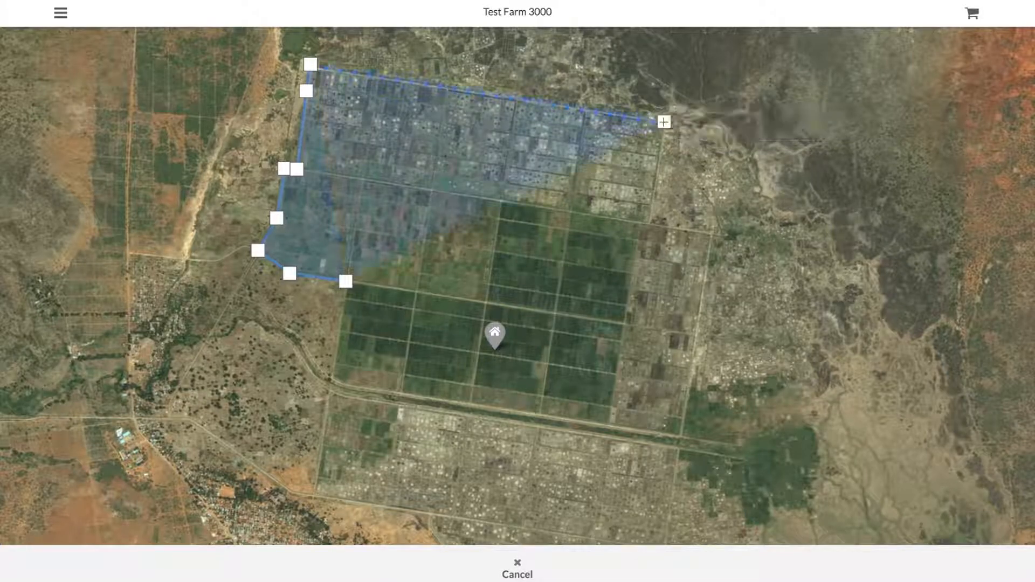
{"action": "left_click", "coordinate": [649, 222]}
{"action": "left_click", "coordinate": [712, 231]}
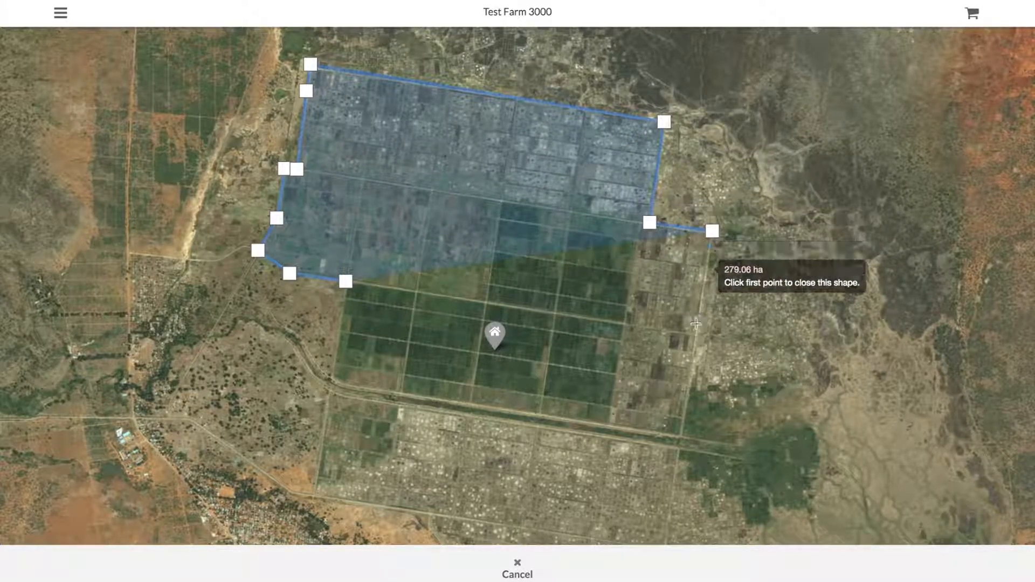
{"action": "left_click", "coordinate": [682, 435]}
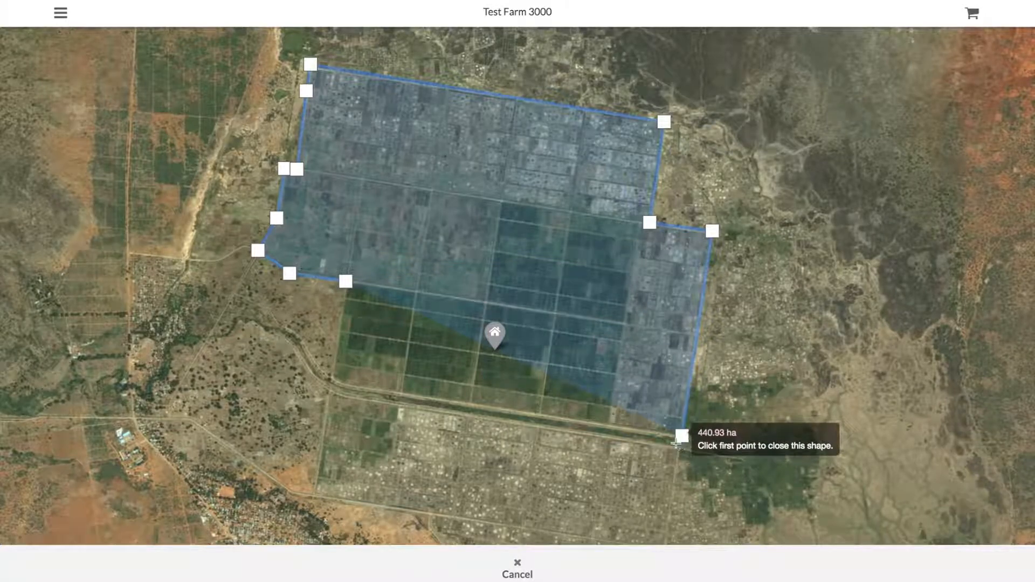
{"action": "left_click", "coordinate": [330, 381]}
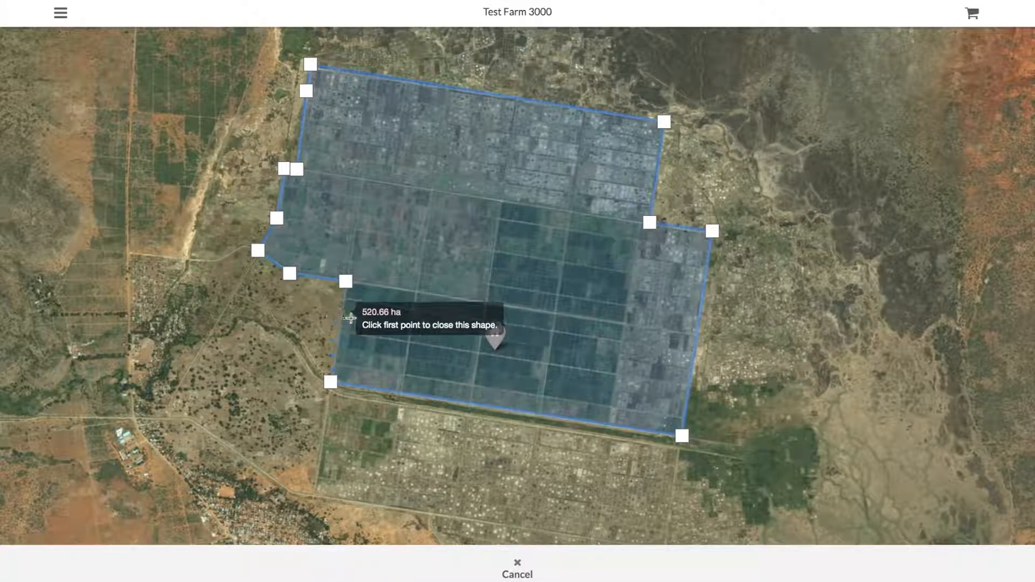
{"action": "left_click", "coordinate": [346, 284]}
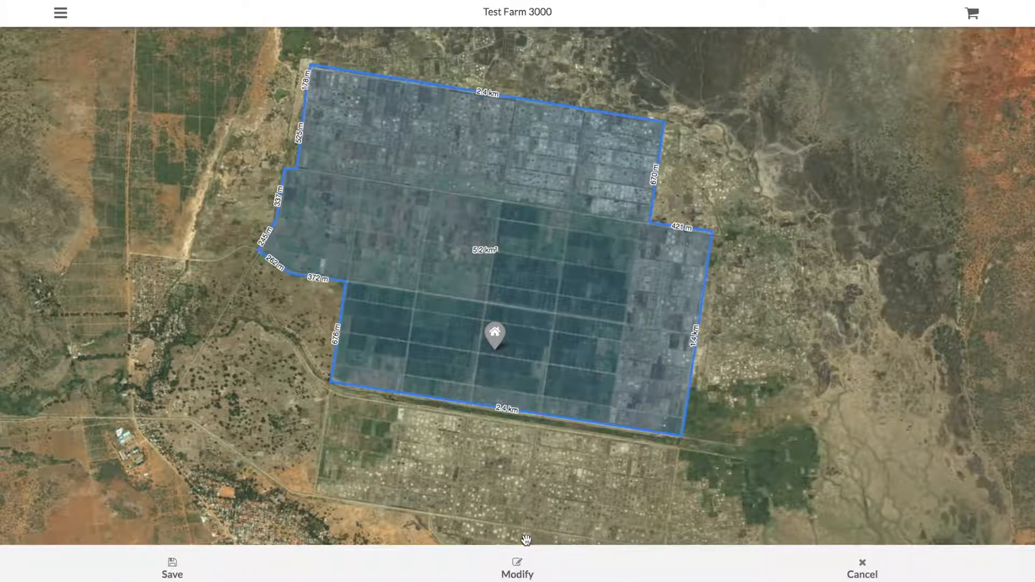
Modify the polygon by removing its north-east corner vertex and pulling the new edge's midpoint back out to that corner.
{"action": "left_click", "coordinate": [521, 567]}
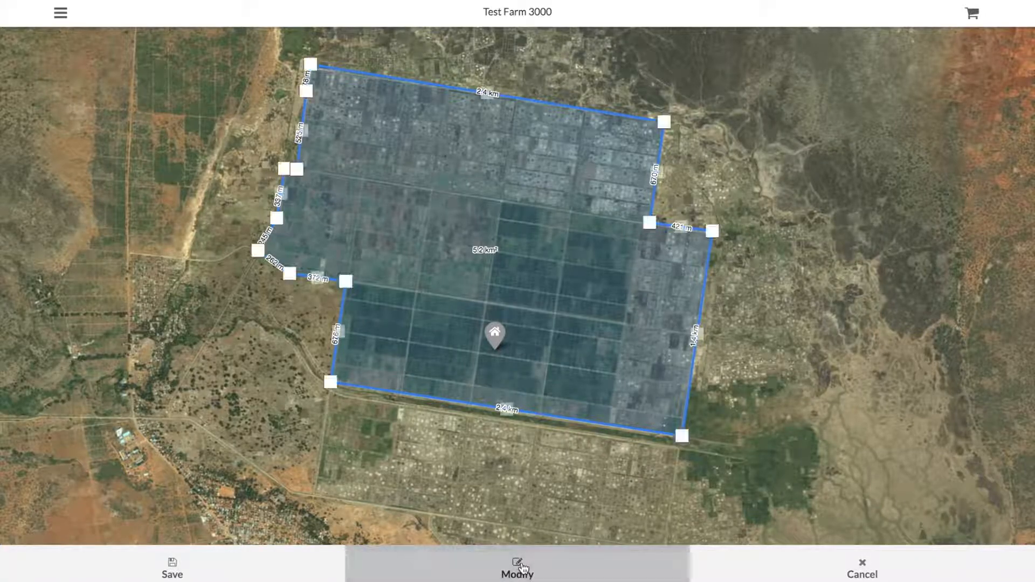
{"action": "left_click", "coordinate": [663, 123]}
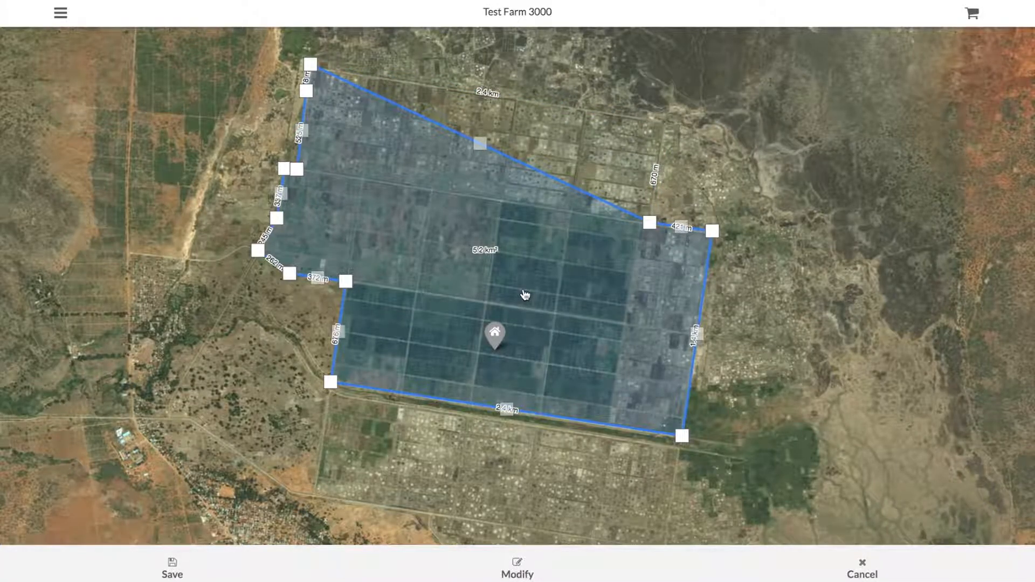
{"action": "left_click_drag", "start_coordinate": [480, 145], "coordinate": [666, 123]}
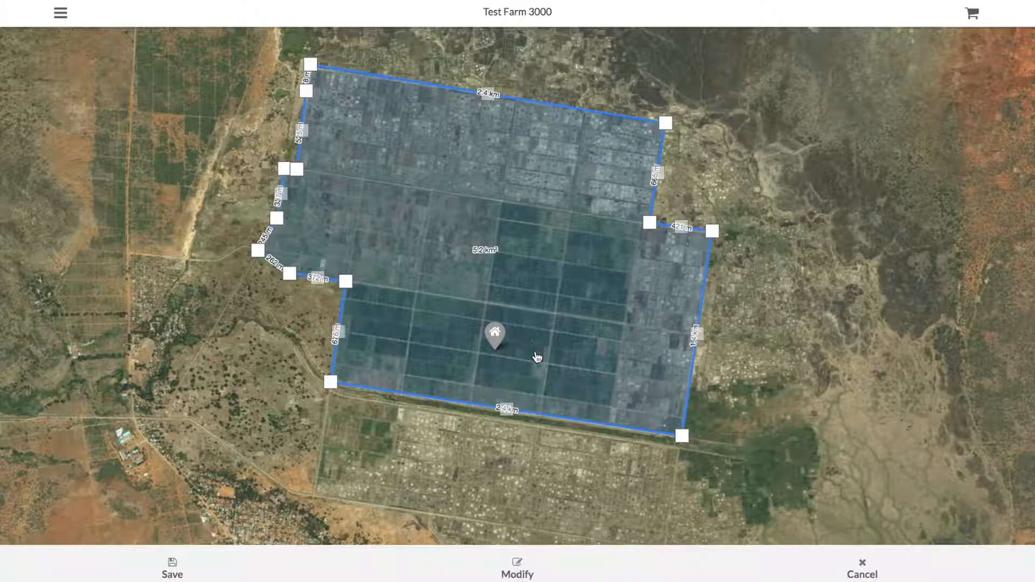
Save the drawn shape as a new polygon named Farm 3000, leaving the description empty.
{"action": "left_click", "coordinate": [172, 569]}
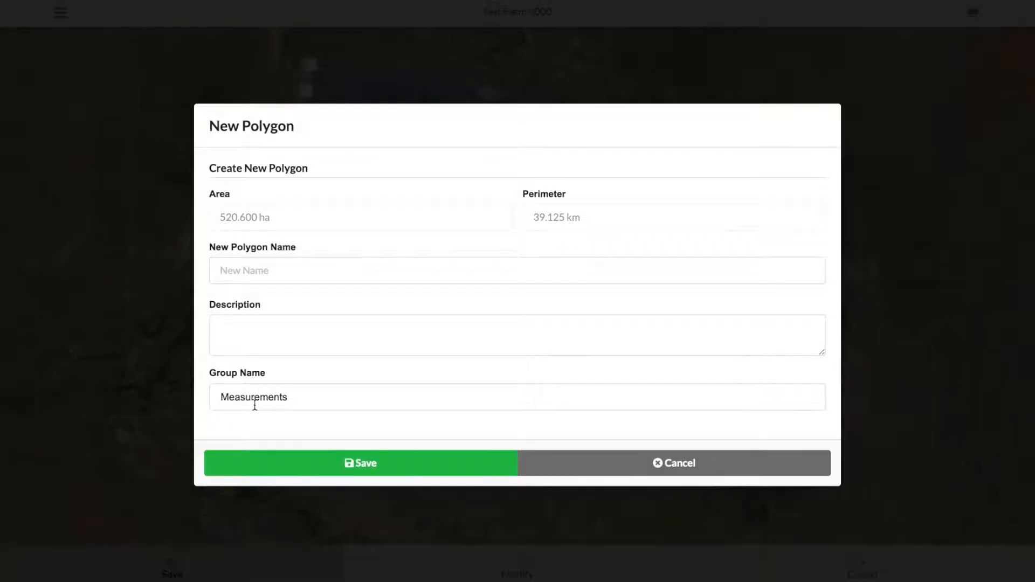
{"action": "left_click", "coordinate": [312, 271]}
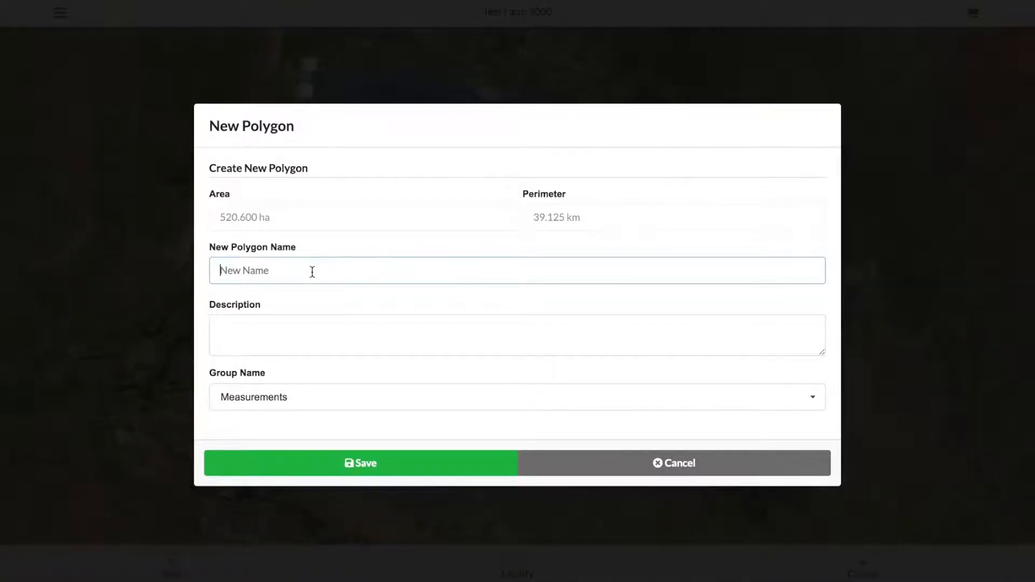
{"action": "type", "text": "Farm 3000"}
{"action": "left_click", "coordinate": [341, 332]}
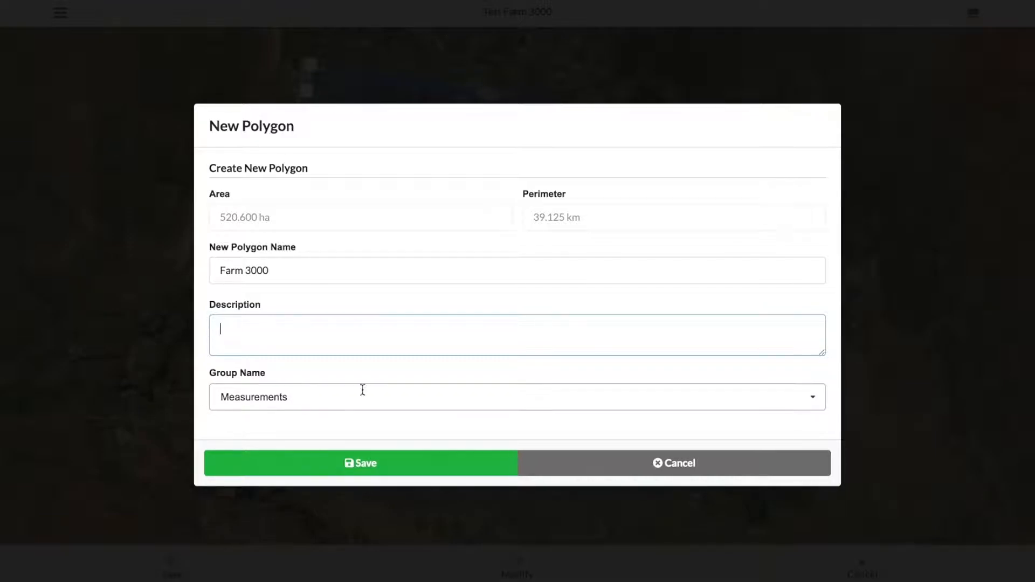
Assign the polygon to a new custom label group named Farm and save it.
{"action": "left_click", "coordinate": [813, 399]}
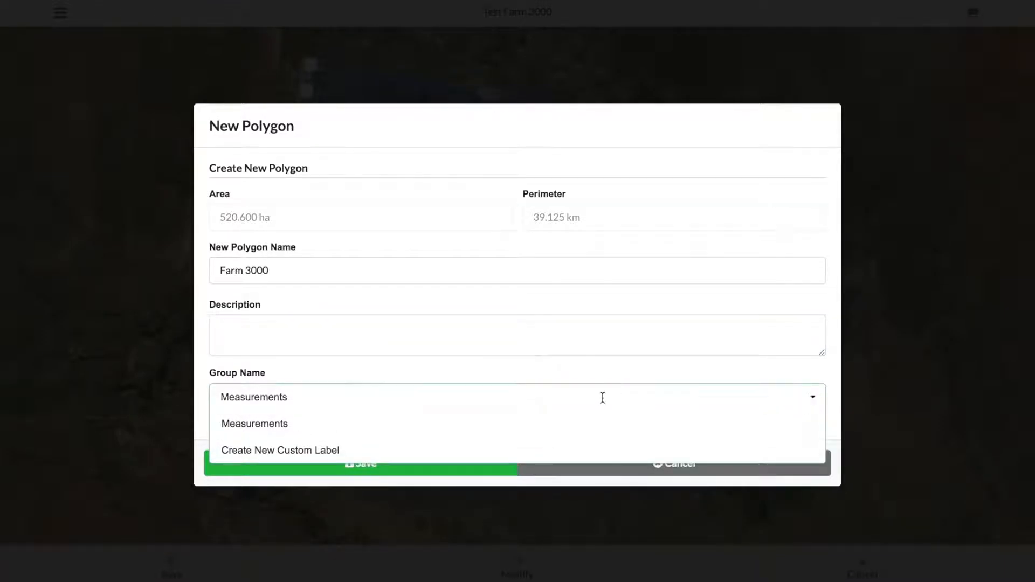
{"action": "left_click", "coordinate": [299, 453]}
{"action": "left_click", "coordinate": [291, 451]}
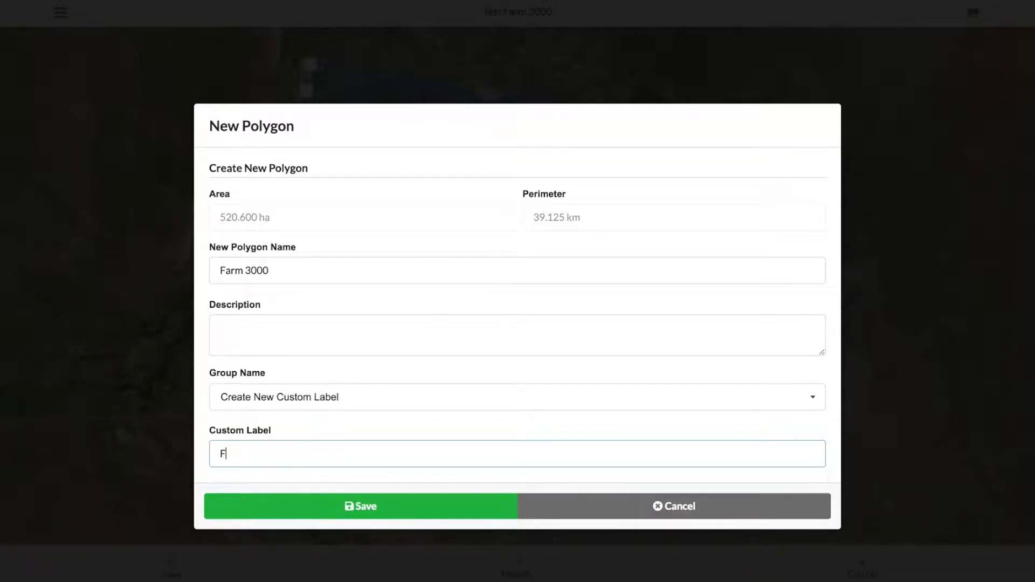
{"action": "left_click", "coordinate": [302, 509]}
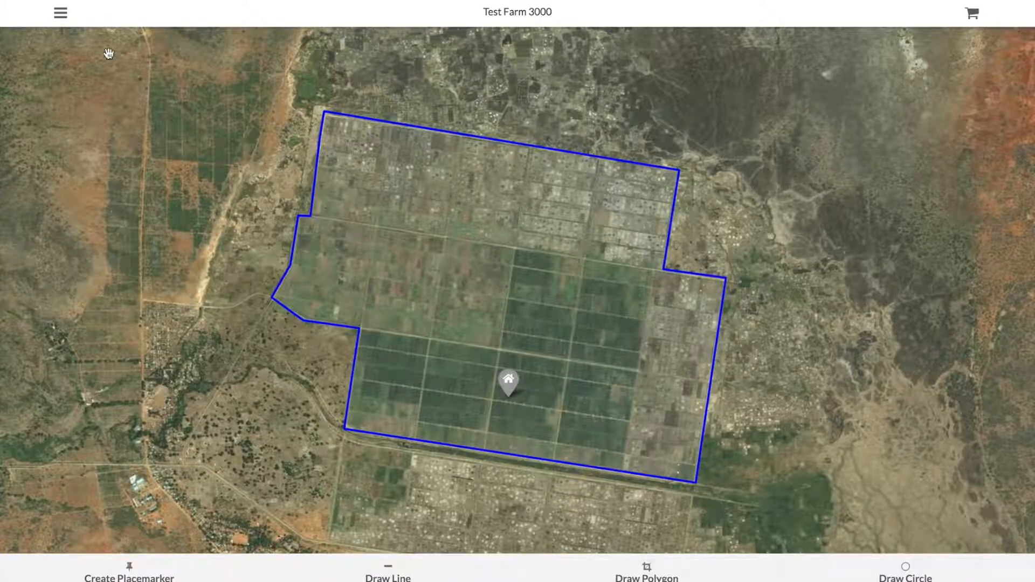
Open the farm's feature selection, toggle the Farm feature and return to the map.
{"action": "left_click", "coordinate": [59, 16]}
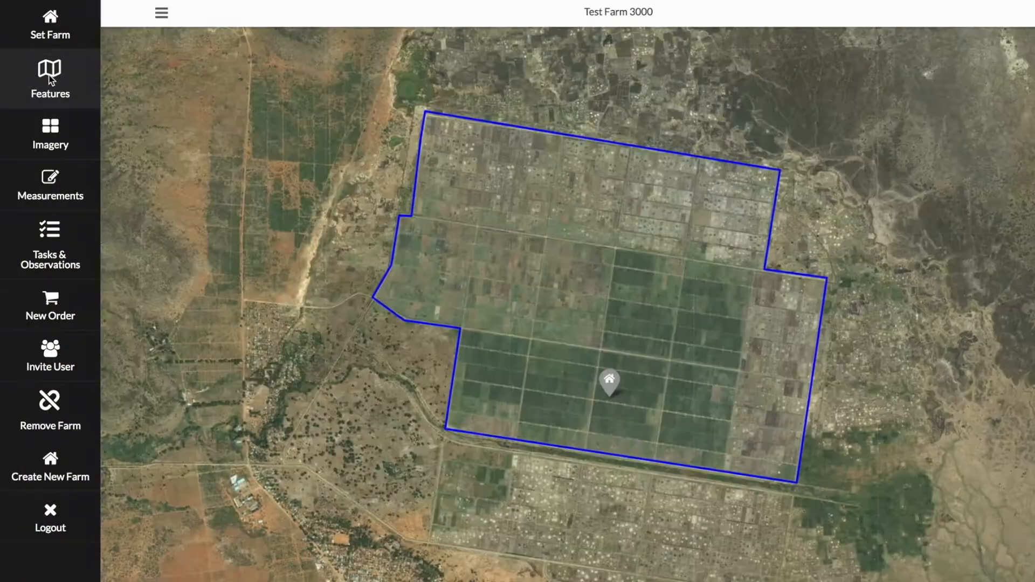
{"action": "left_click", "coordinate": [52, 80]}
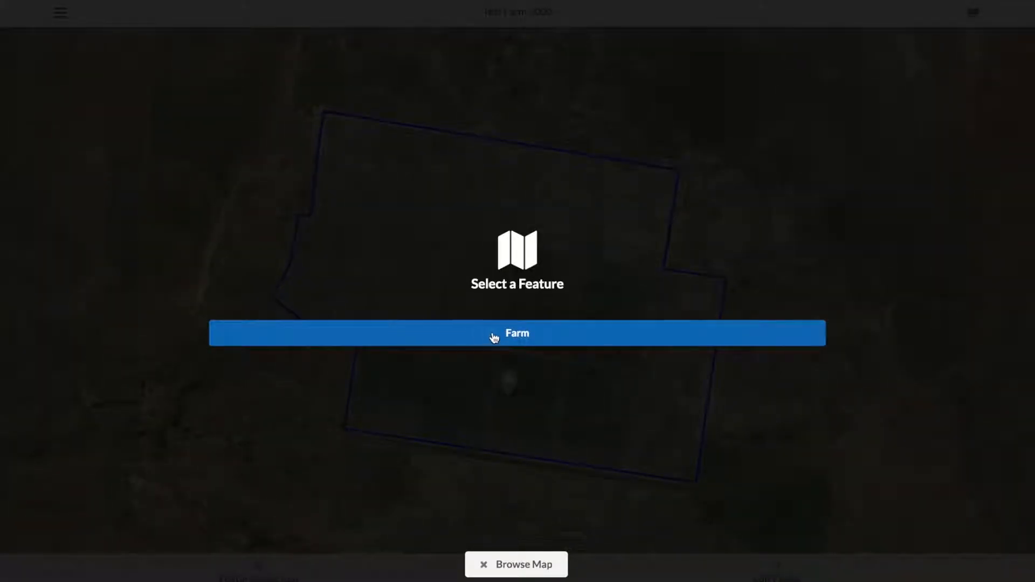
{"action": "left_click", "coordinate": [513, 332]}
{"action": "left_click", "coordinate": [512, 333]}
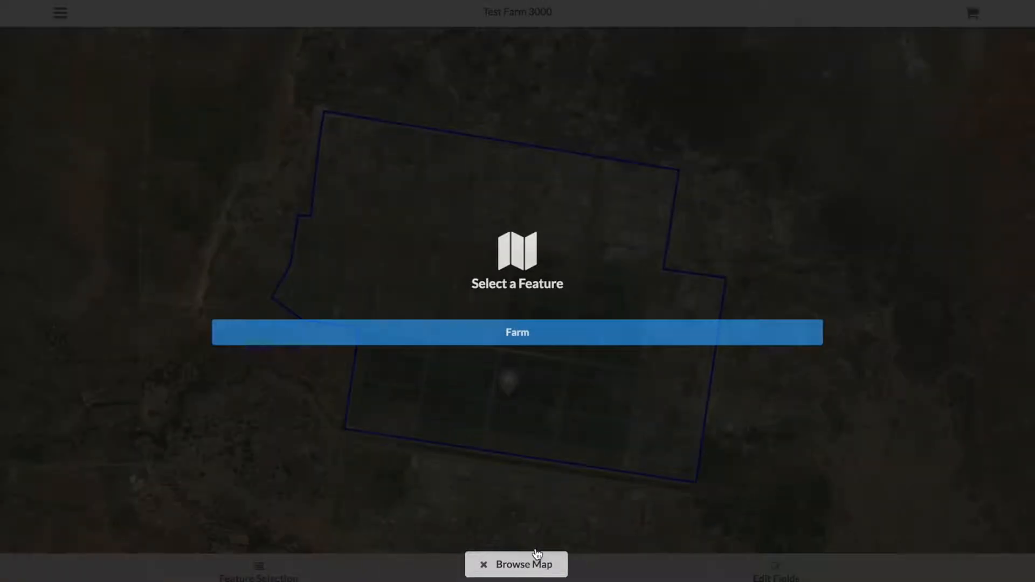
{"action": "left_click", "coordinate": [537, 561]}
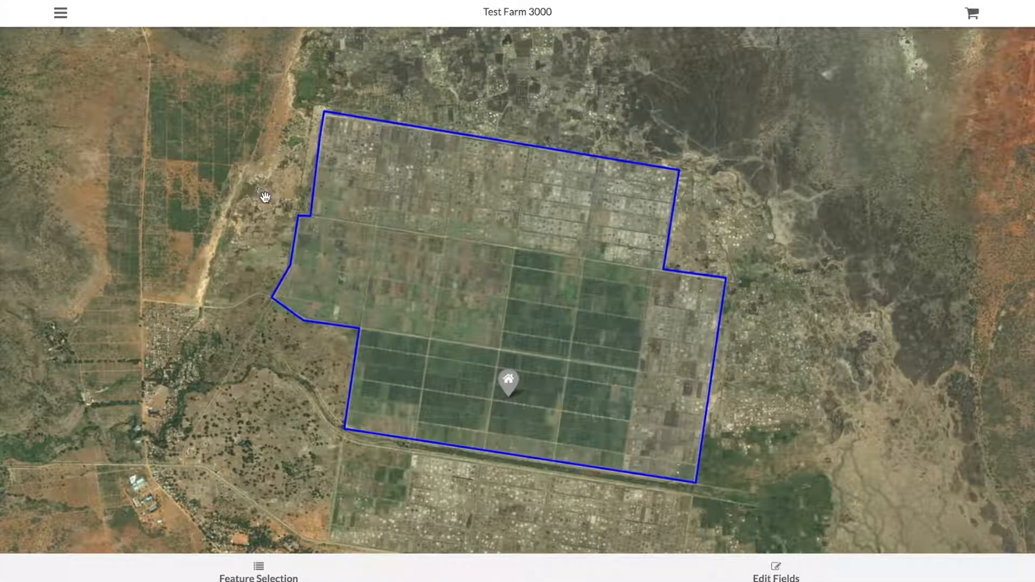
Draw a four-cornered polygon of about 15 ha around the field block just north-west of the home marker, following the surrounding tracks.
{"action": "scroll", "coordinate": [603, 385], "scroll_direction": "up", "scroll_amount": 2}
{"action": "left_click_drag", "start_coordinate": [527, 395], "coordinate": [566, 312]}
{"action": "scroll", "coordinate": [291, 312], "scroll_direction": "up", "scroll_amount": 2}
{"action": "scroll", "coordinate": [554, 253], "scroll_direction": "up", "scroll_amount": 2}
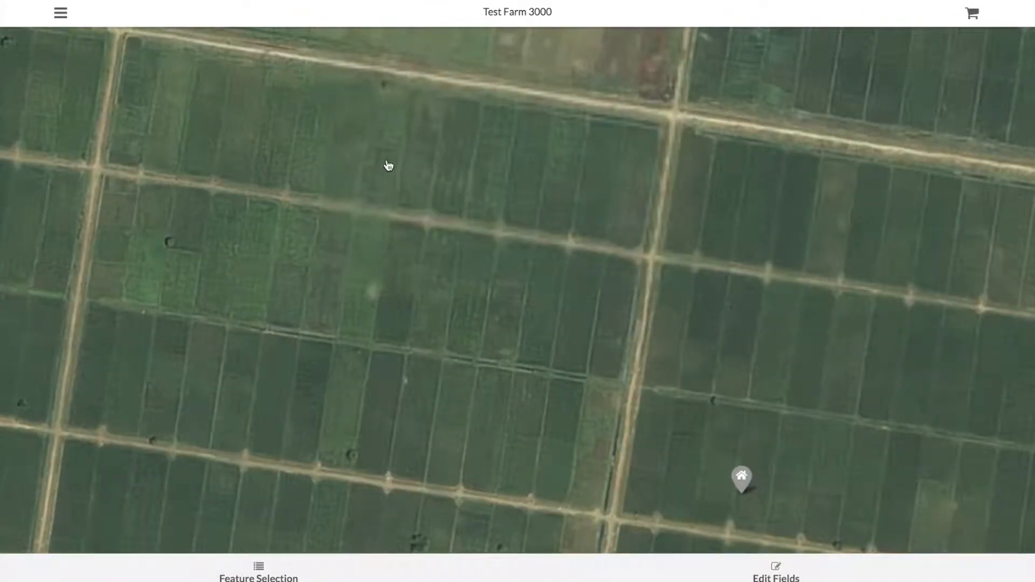
{"action": "left_click_drag", "start_coordinate": [323, 295], "coordinate": [448, 310]}
{"action": "scroll", "coordinate": [402, 293], "scroll_direction": "down", "scroll_amount": 2}
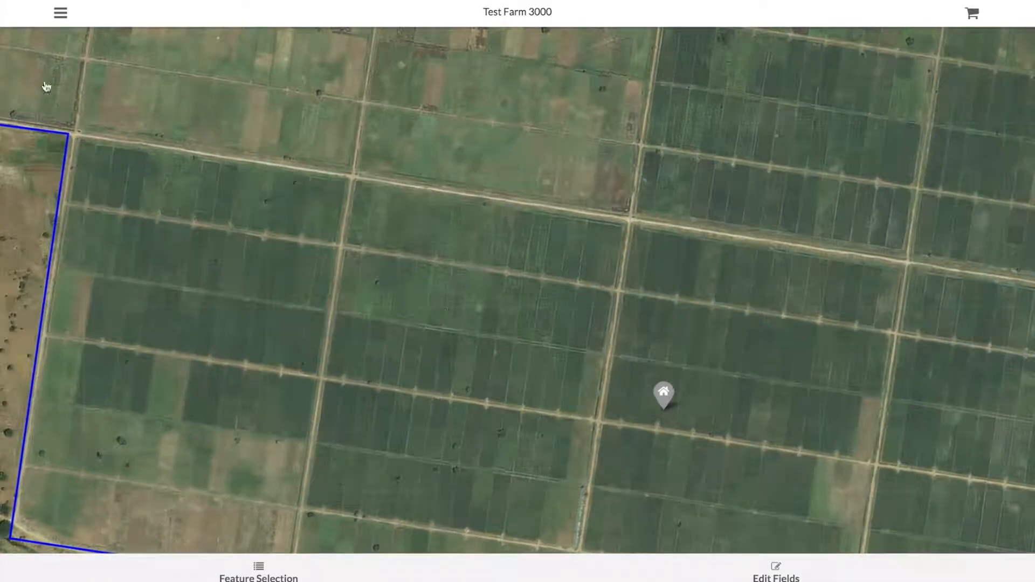
{"action": "left_click", "coordinate": [65, 16]}
{"action": "left_click", "coordinate": [47, 185]}
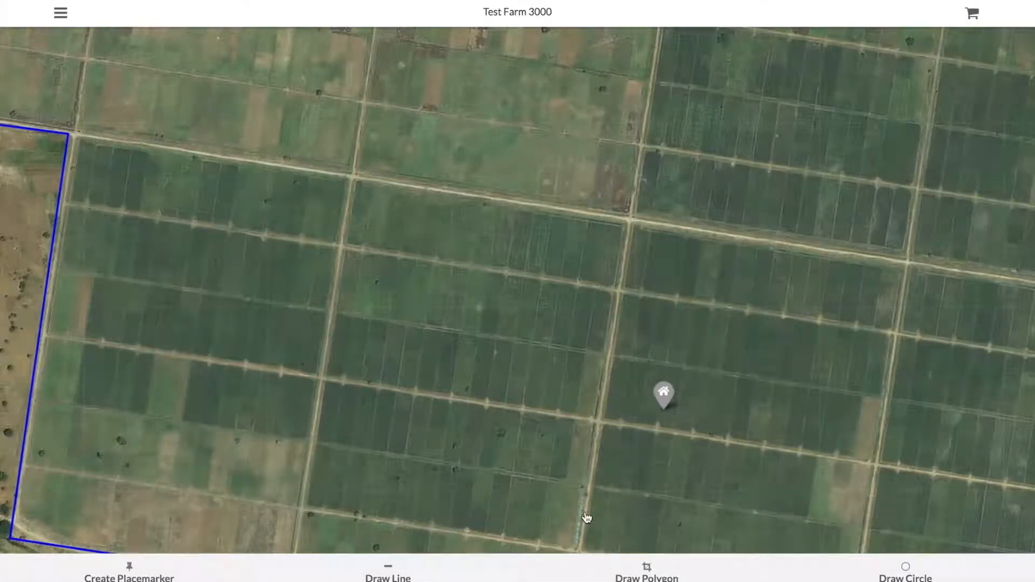
{"action": "left_click", "coordinate": [647, 571]}
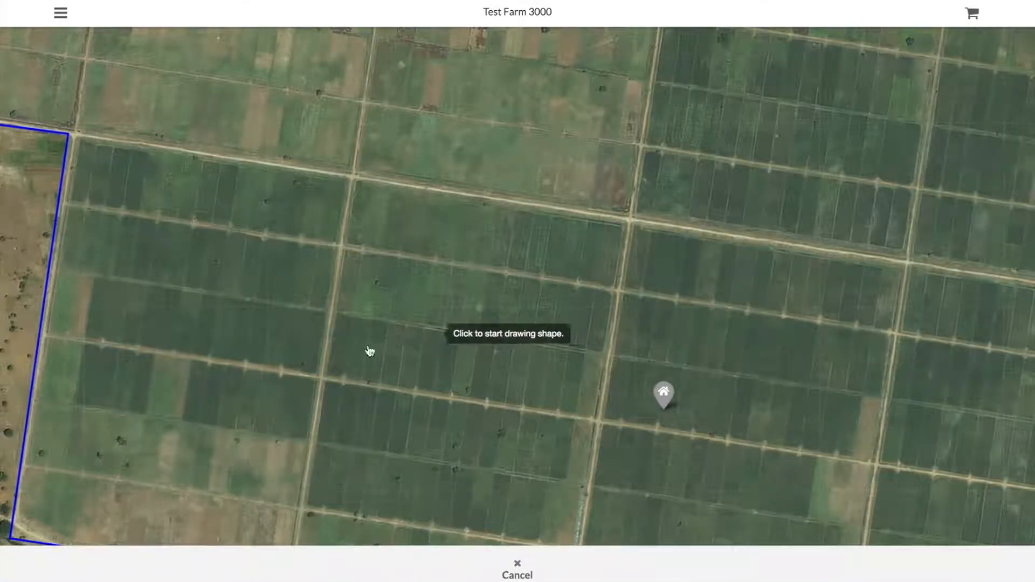
{"action": "left_click", "coordinate": [322, 376]}
{"action": "left_click", "coordinate": [353, 181]}
{"action": "left_click", "coordinate": [624, 223]}
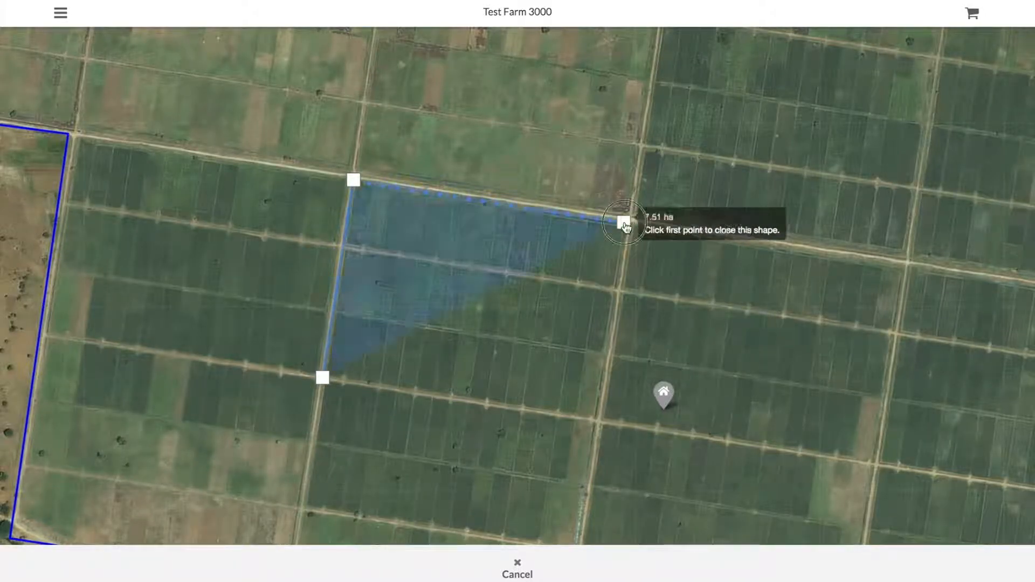
{"action": "left_click", "coordinate": [596, 417]}
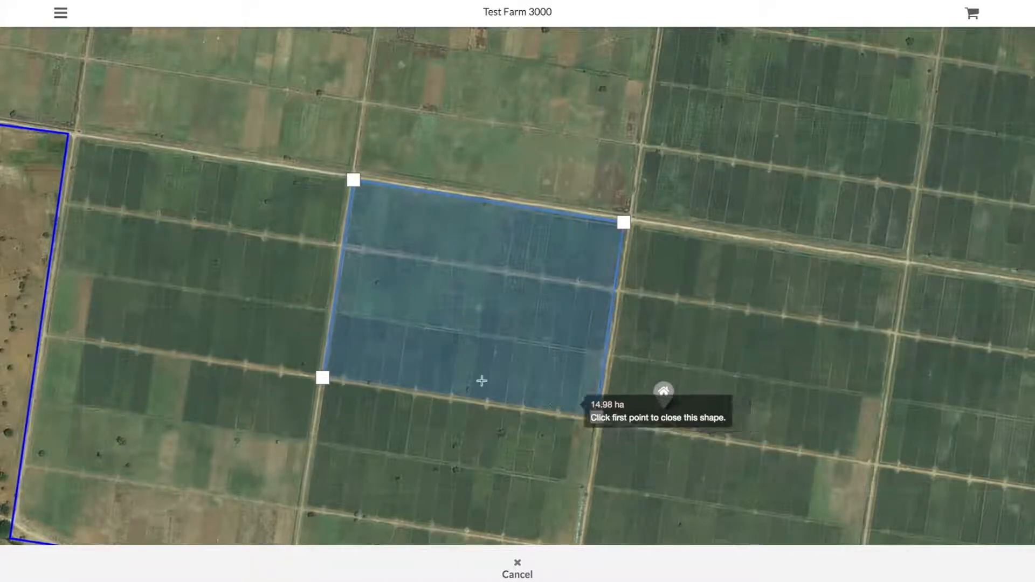
{"action": "left_click", "coordinate": [322, 377]}
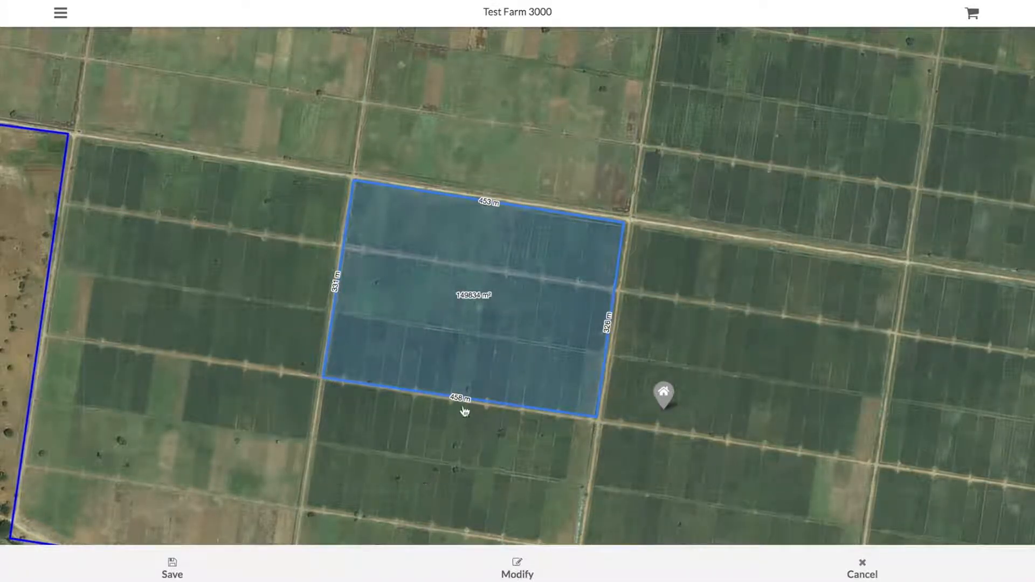
Save the drawn shape as a polygon named Field 8 with description Maize, in a new custom label group named Field.
{"action": "left_click", "coordinate": [172, 569]}
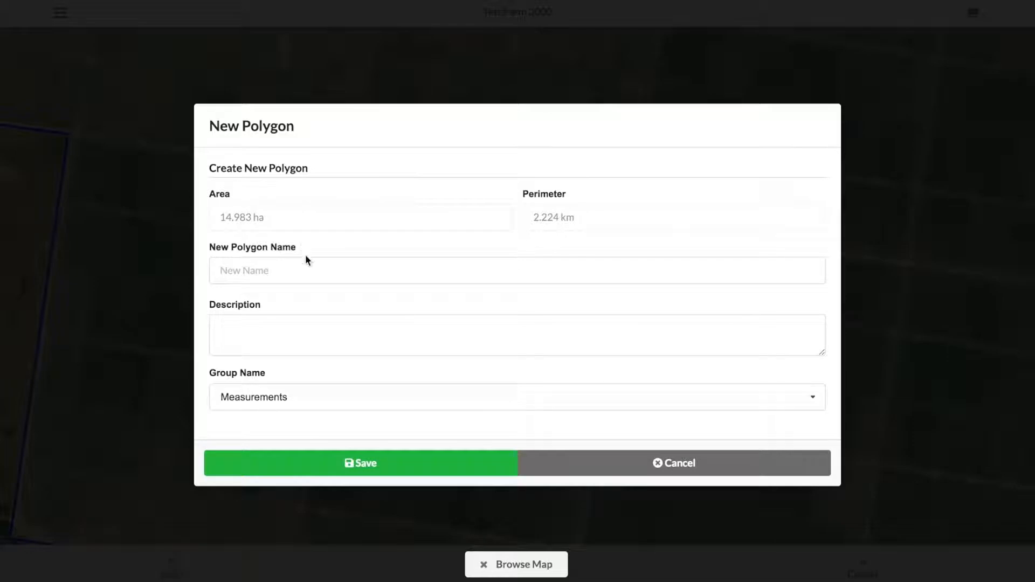
{"action": "left_click", "coordinate": [306, 269]}
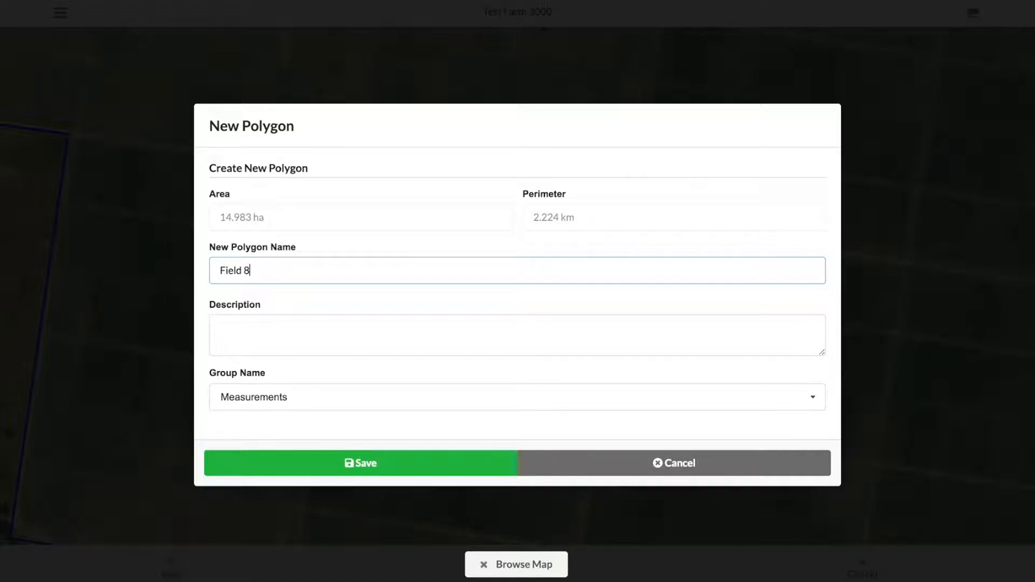
{"action": "left_click", "coordinate": [291, 331]}
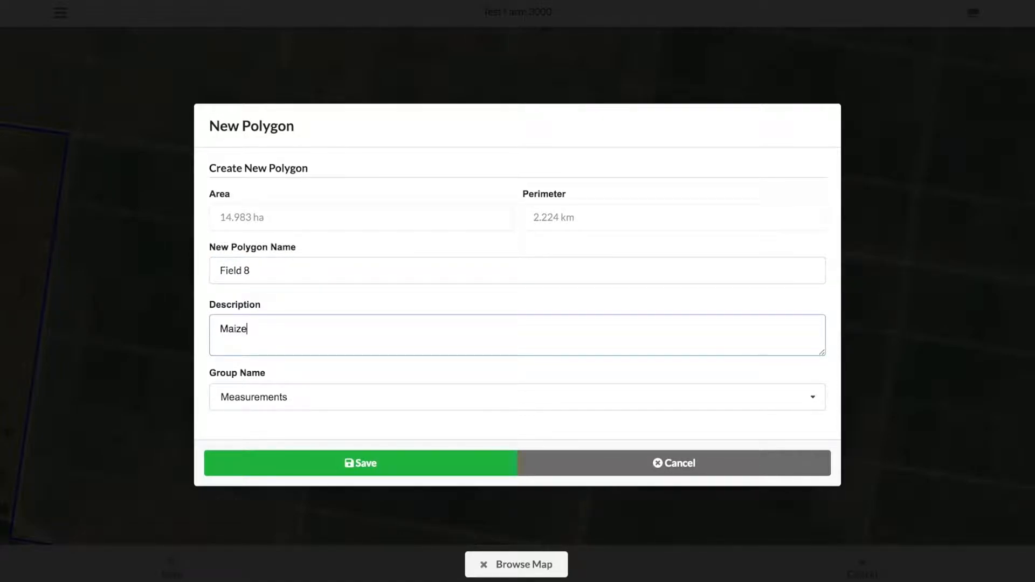
{"action": "left_click", "coordinate": [432, 402]}
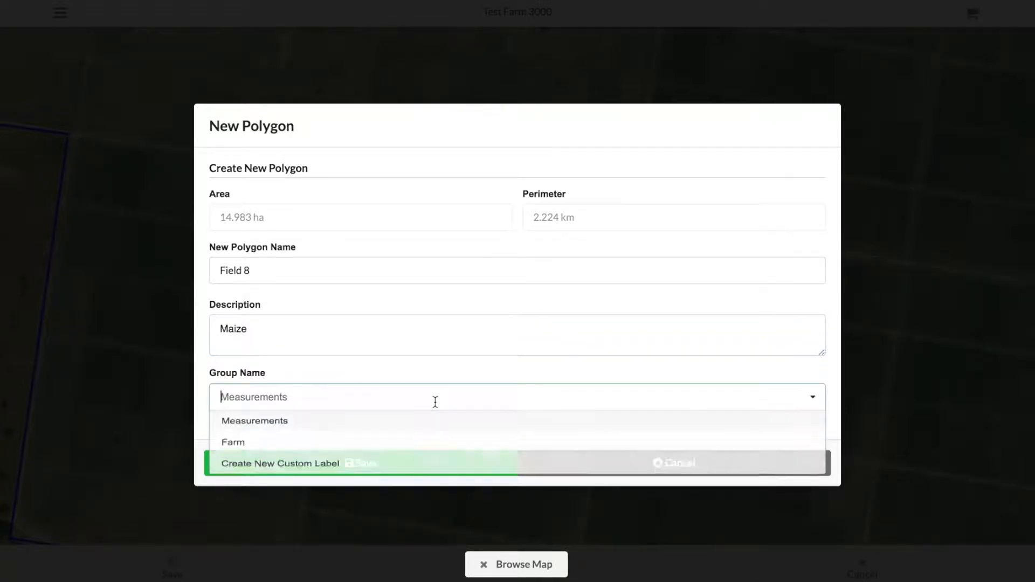
{"action": "left_click", "coordinate": [274, 478]}
{"action": "left_click_drag", "start_coordinate": [327, 458], "coordinate": [185, 455]}
{"action": "type", "text": "Field"}
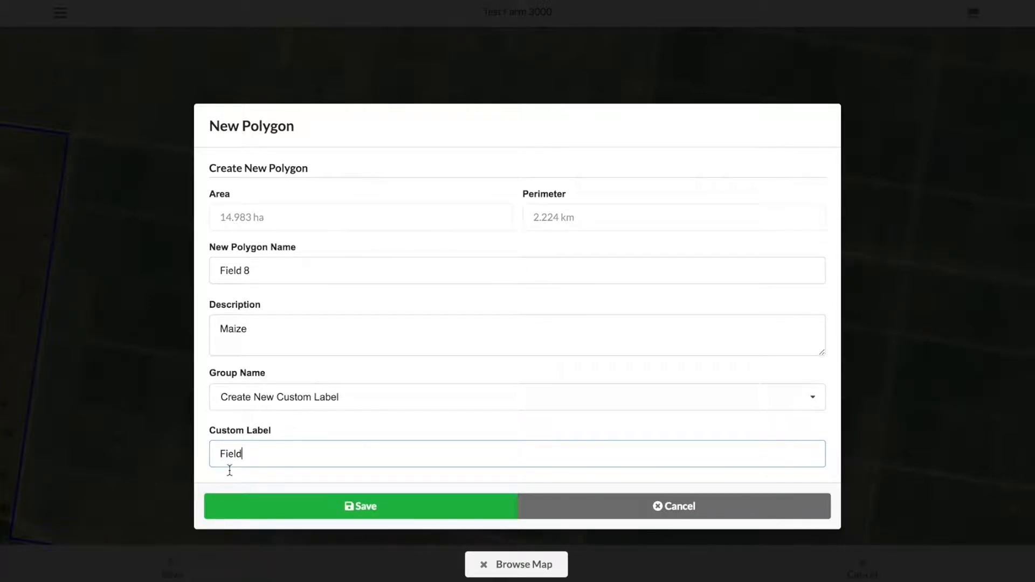
{"action": "left_click", "coordinate": [323, 509]}
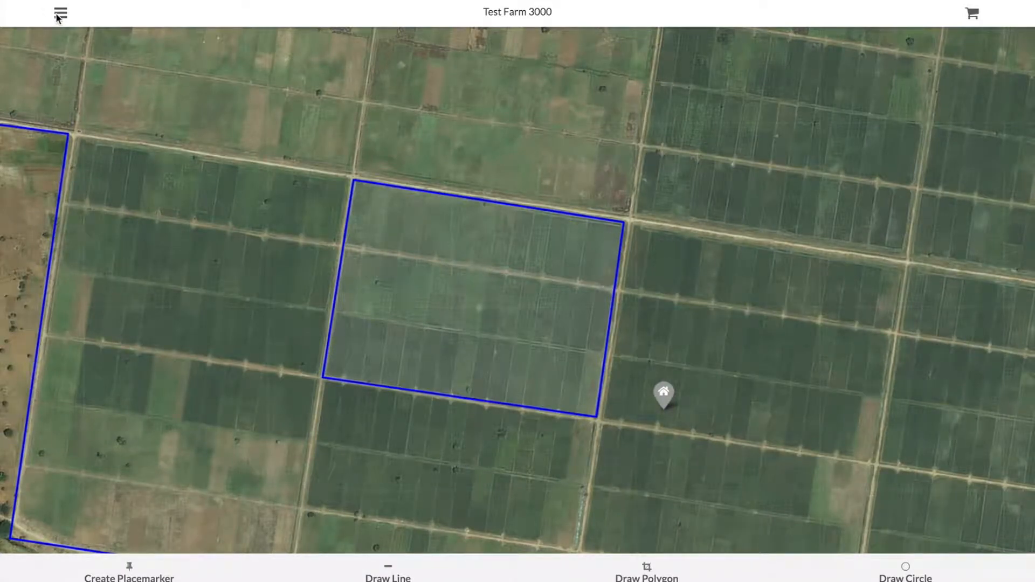
Open the farm's feature selection to check the available features, and return to the map.
{"action": "left_click", "coordinate": [60, 14]}
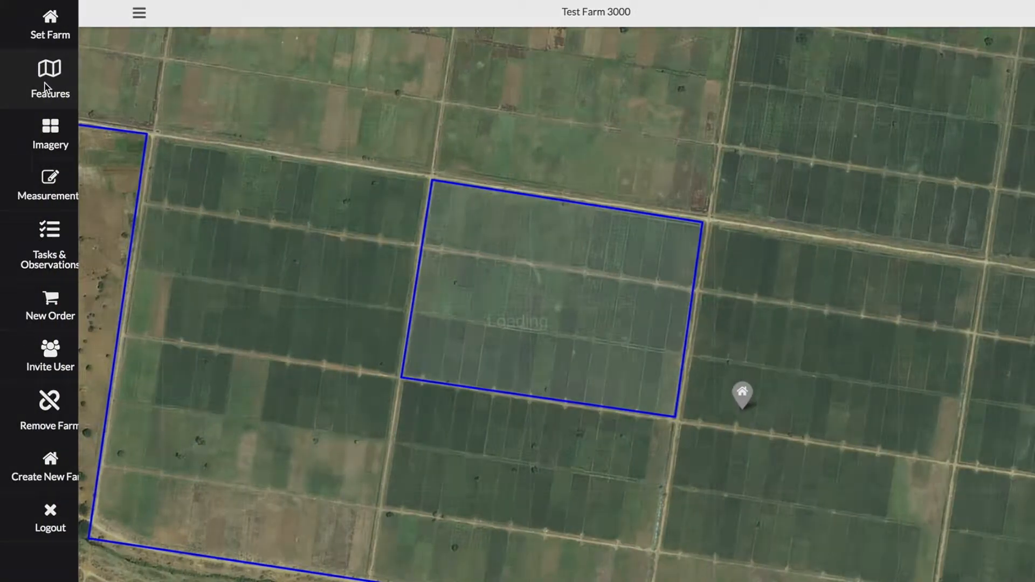
{"action": "left_click", "coordinate": [47, 81]}
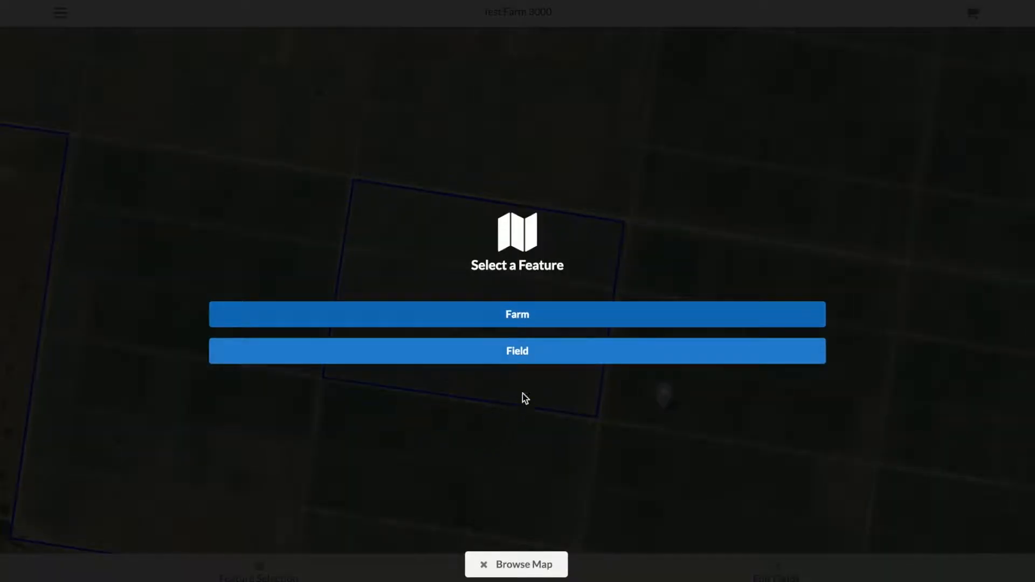
{"action": "left_click", "coordinate": [520, 566]}
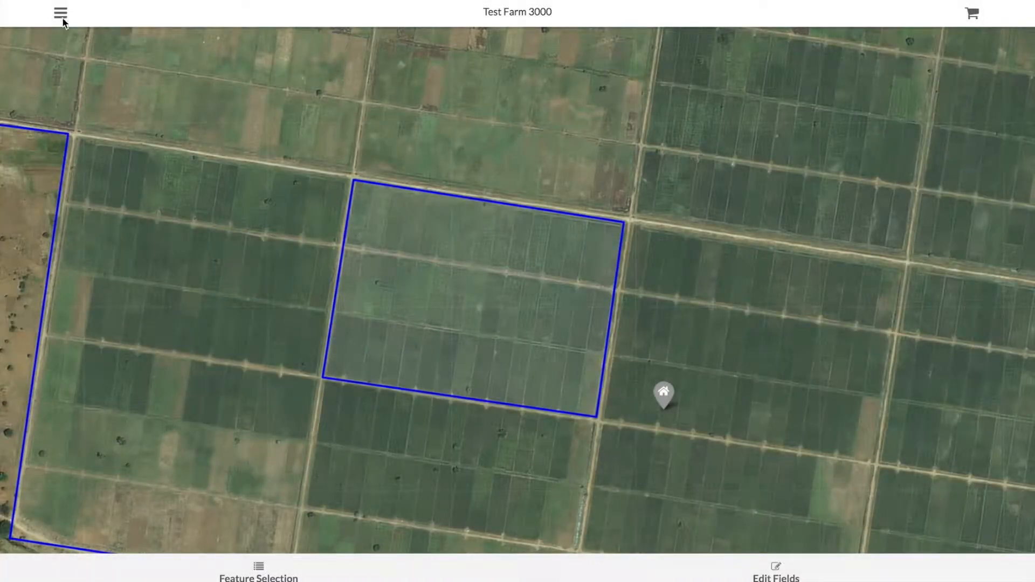
Draw a four-cornered polygon of about 15 ha around the block diagonally north-east of Field 8, across the track crossing.
{"action": "left_click", "coordinate": [61, 16]}
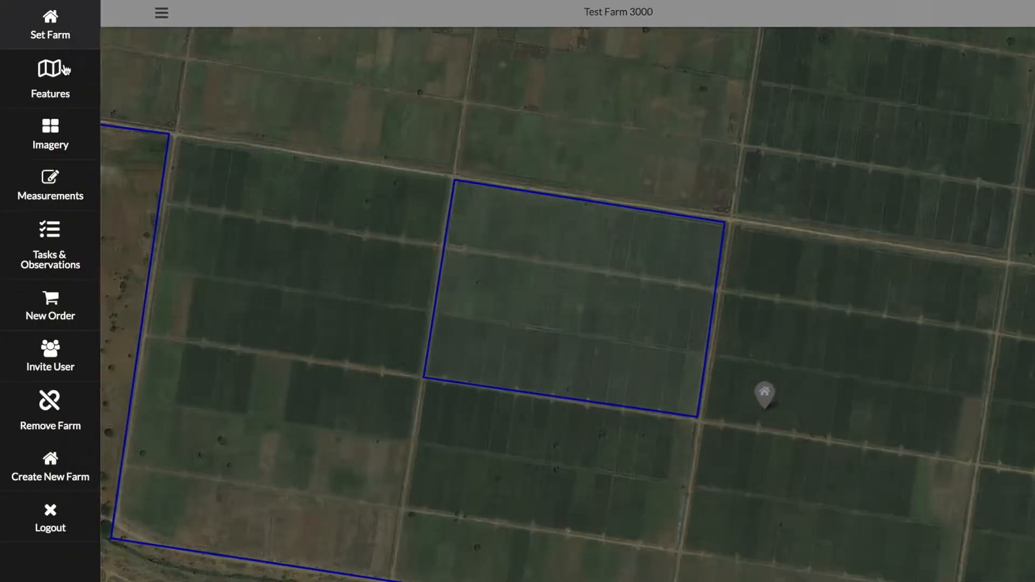
{"action": "left_click", "coordinate": [53, 186]}
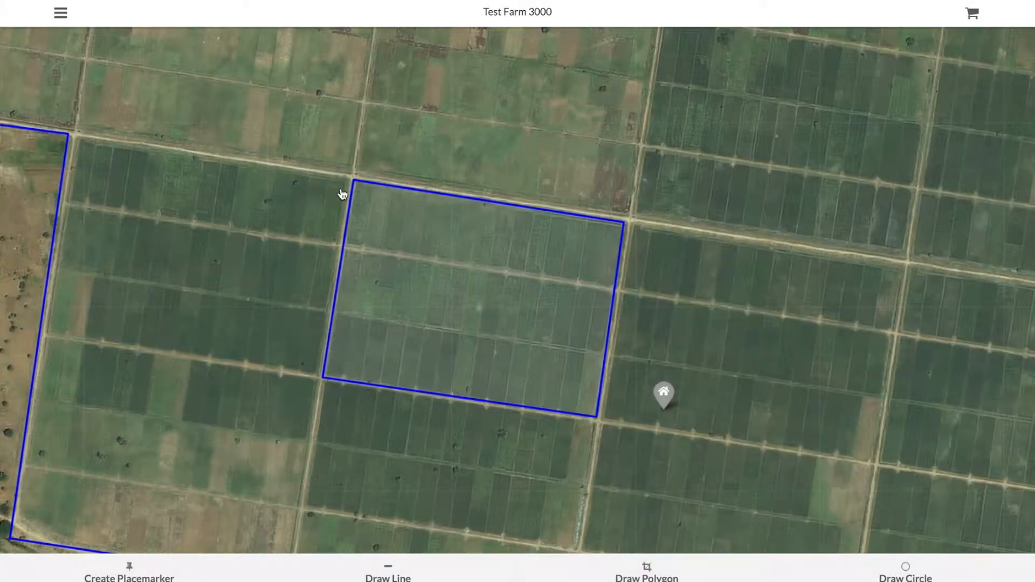
{"action": "mouse_move", "coordinate": [780, 241]}
{"action": "left_mouse_down"}
{"action": "mouse_move", "coordinate": [526, 143]}
{"action": "mouse_move", "coordinate": [397, 110]}
{"action": "mouse_move", "coordinate": [426, 298]}
{"action": "mouse_move", "coordinate": [453, 340]}
{"action": "left_mouse_up"}
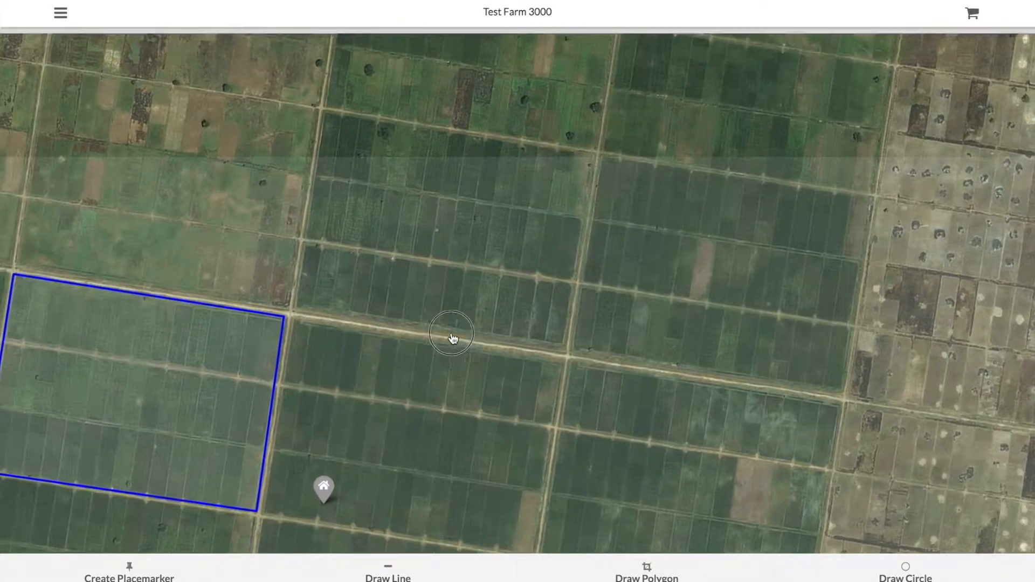
{"action": "left_click", "coordinate": [647, 570]}
{"action": "left_click", "coordinate": [304, 316]}
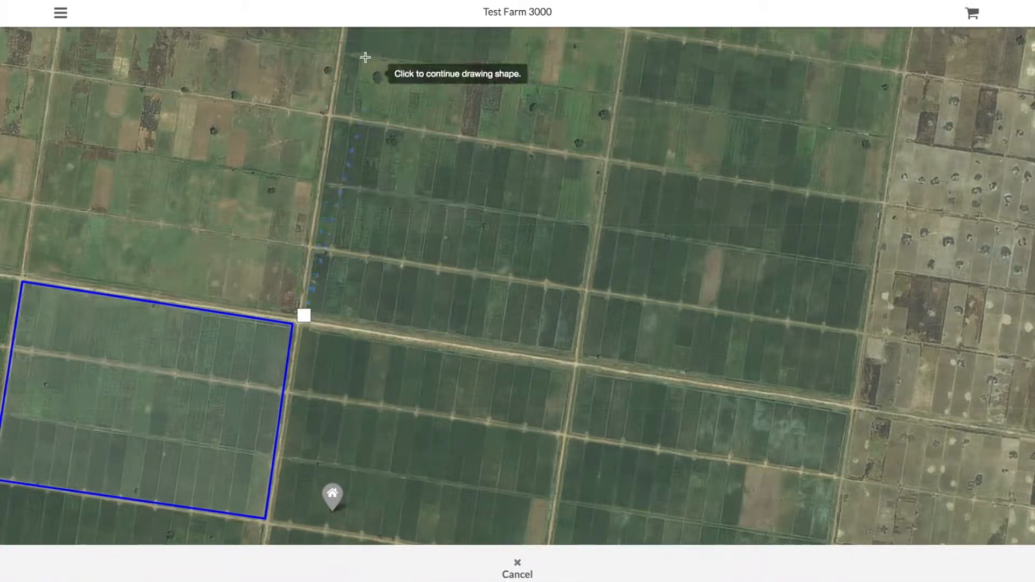
{"action": "left_click", "coordinate": [331, 117]}
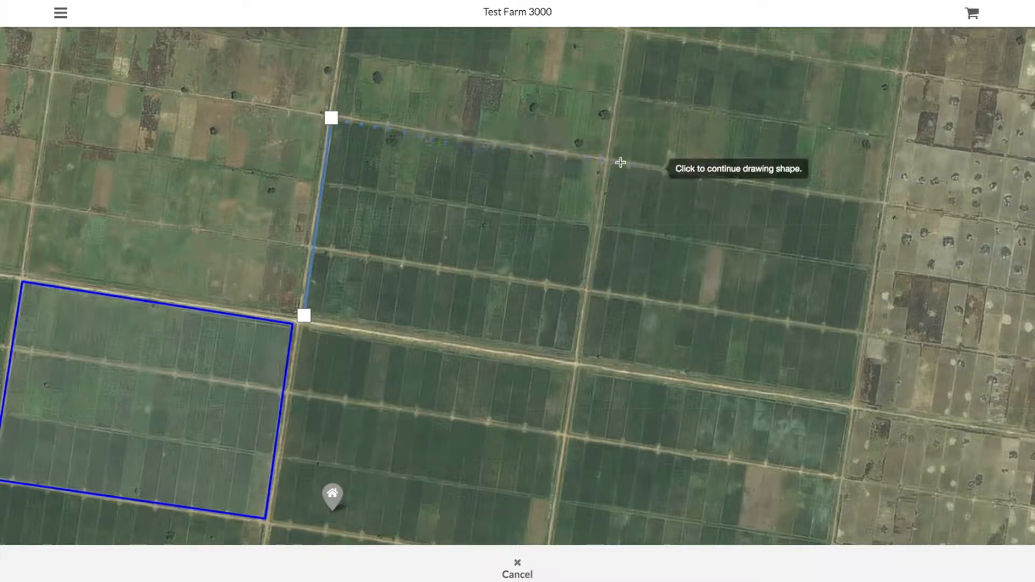
{"action": "left_click", "coordinate": [603, 160]}
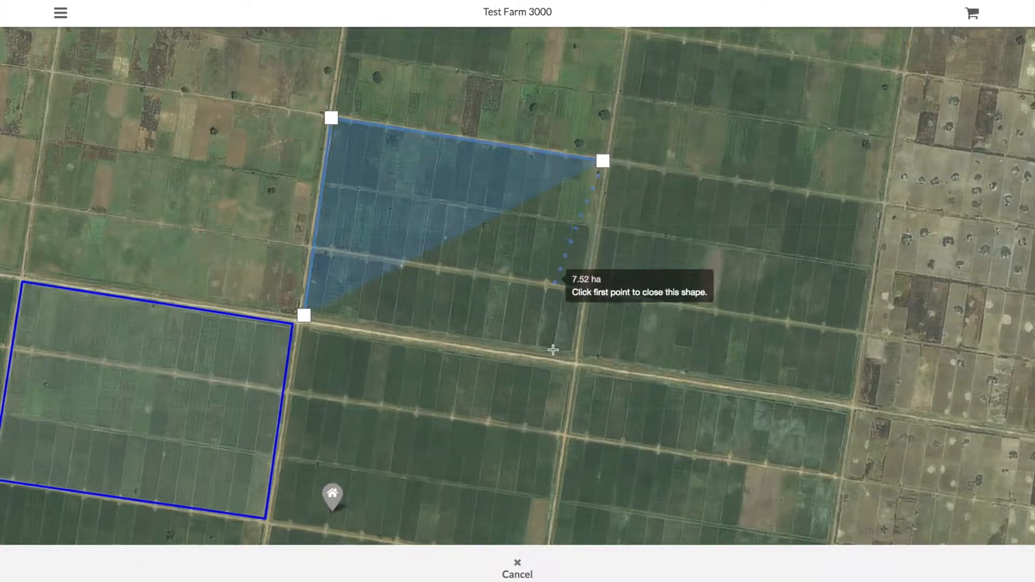
{"action": "left_click", "coordinate": [572, 359]}
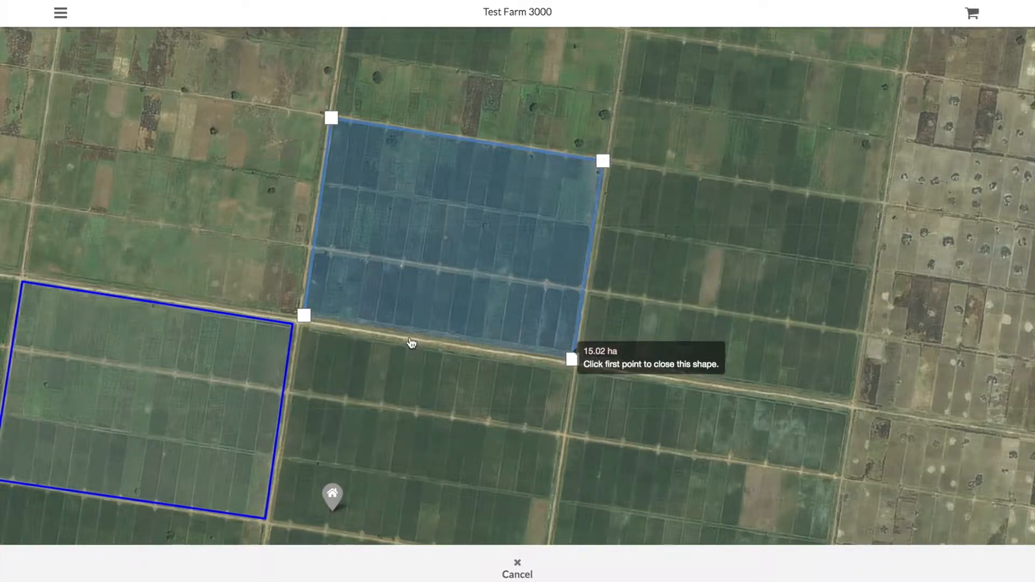
{"action": "left_click", "coordinate": [304, 316]}
Save the drawn shape as a polygon named Field 7 with description Maize, in the existing Field group.
{"action": "left_click", "coordinate": [209, 575]}
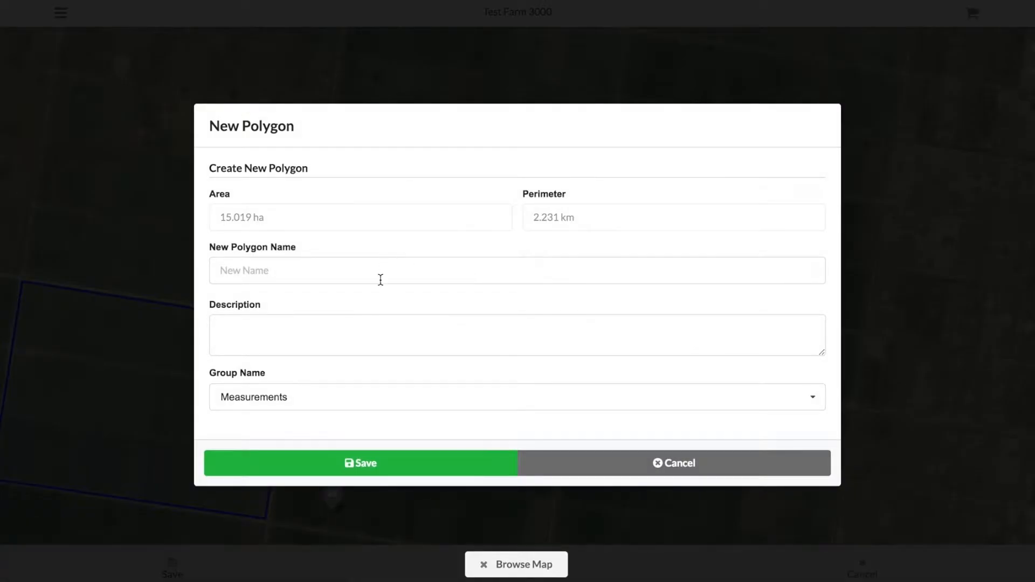
{"action": "left_click", "coordinate": [365, 275]}
{"action": "type", "text": "Field 7"}
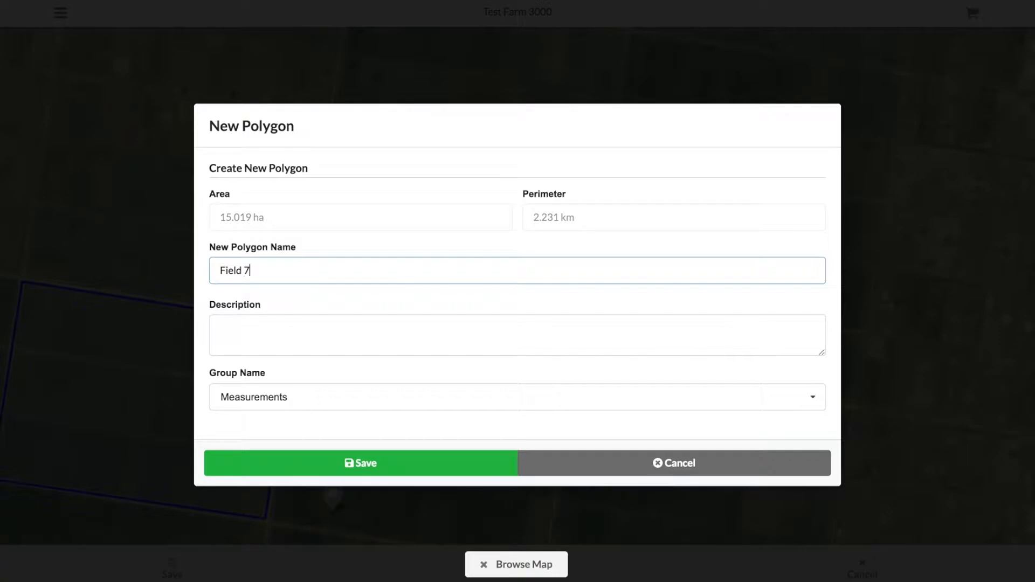
{"action": "left_click", "coordinate": [317, 331]}
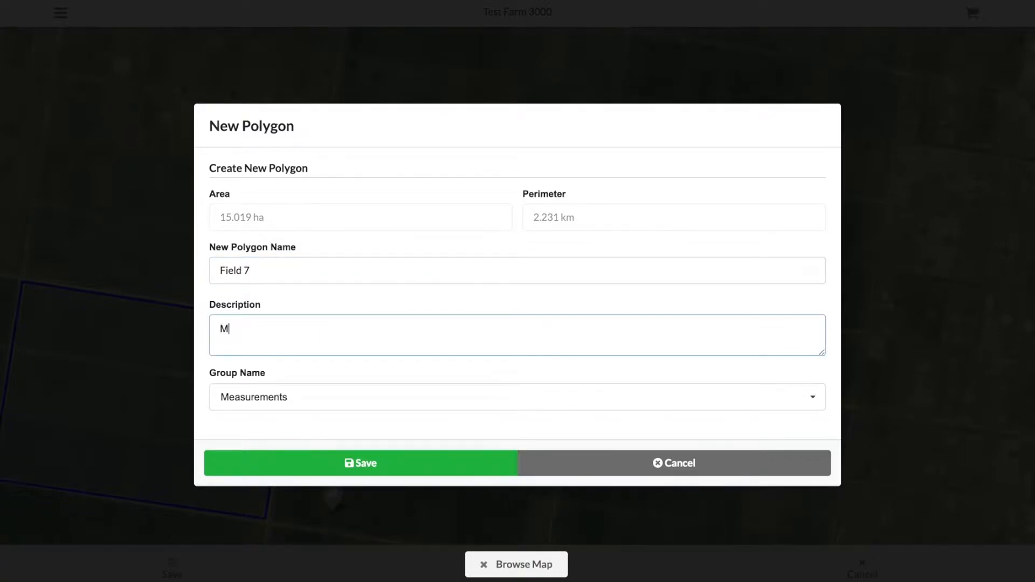
{"action": "left_click", "coordinate": [366, 398]}
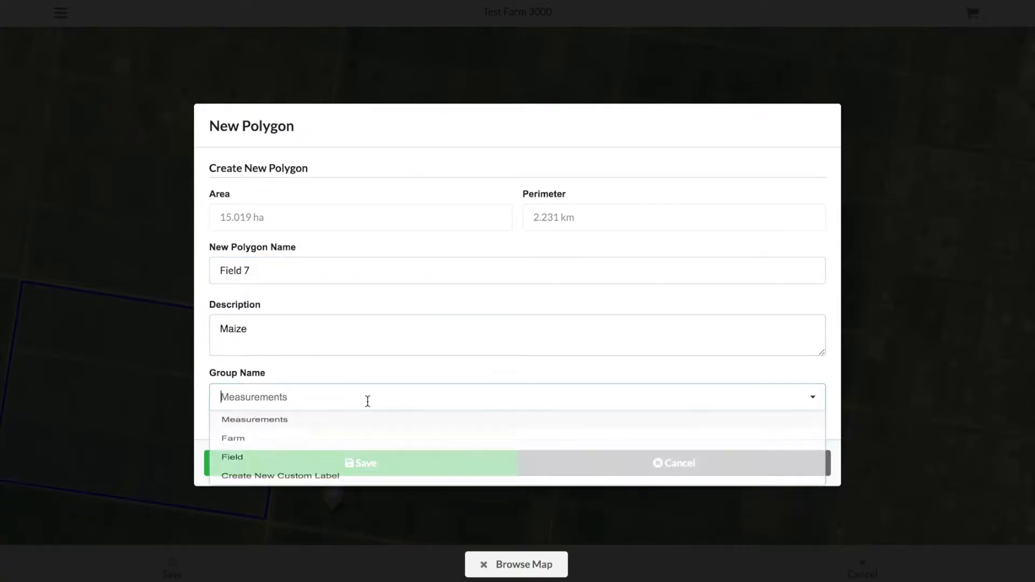
{"action": "left_click", "coordinate": [251, 479]}
{"action": "left_click", "coordinate": [325, 393]}
{"action": "left_click", "coordinate": [266, 393]}
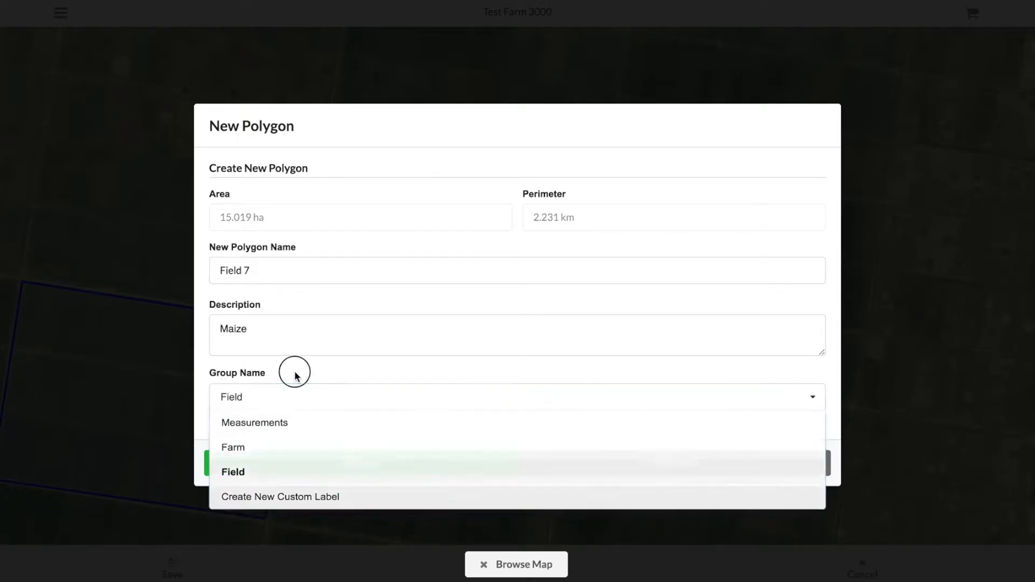
{"action": "left_click", "coordinate": [321, 458]}
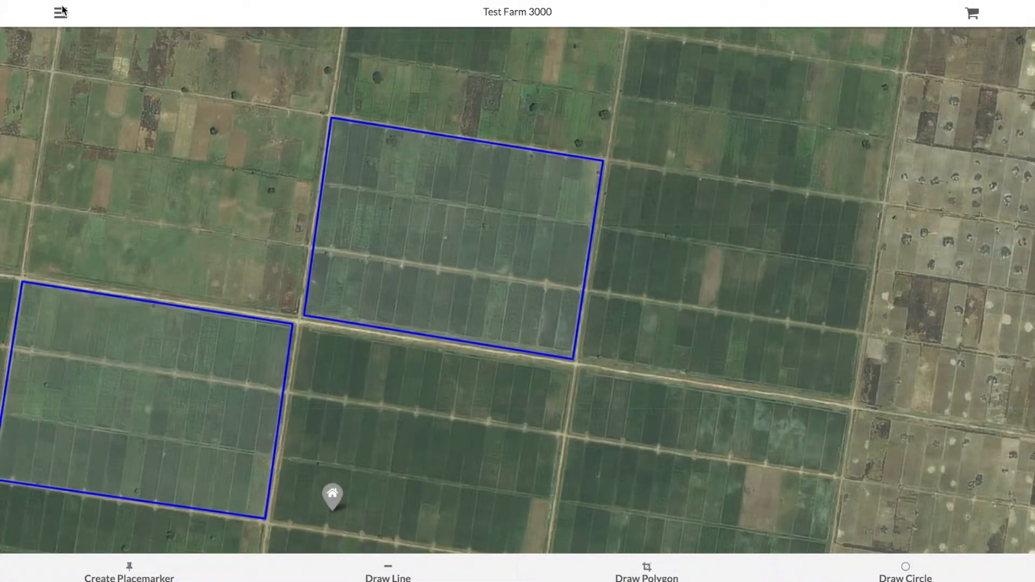
Turn off the Farm feature in the feature selection, toggle Field off and back on, and return to the map.
{"action": "left_click", "coordinate": [61, 12]}
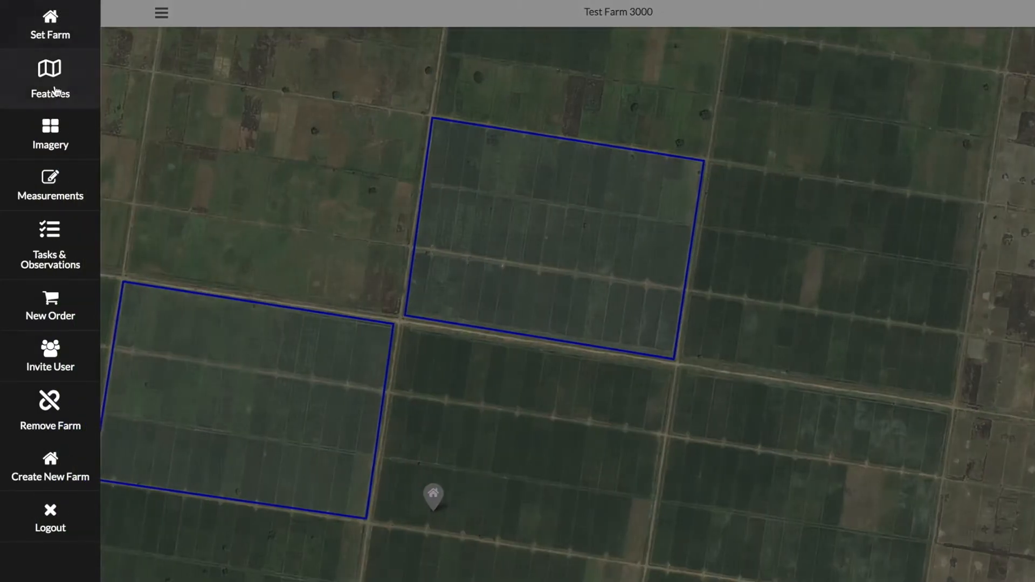
{"action": "left_click", "coordinate": [48, 87]}
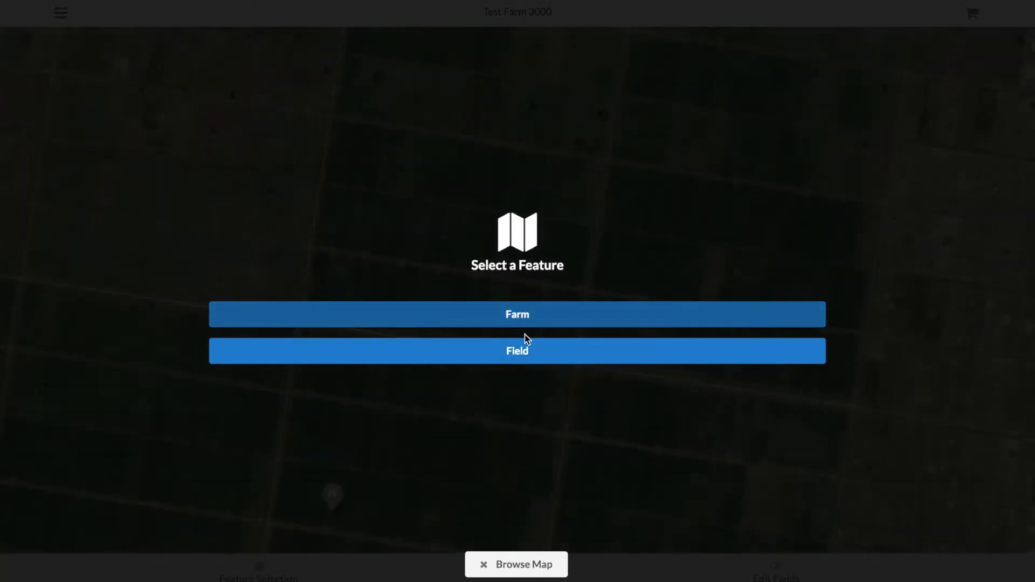
{"action": "left_click", "coordinate": [522, 354]}
{"action": "left_click", "coordinate": [521, 356]}
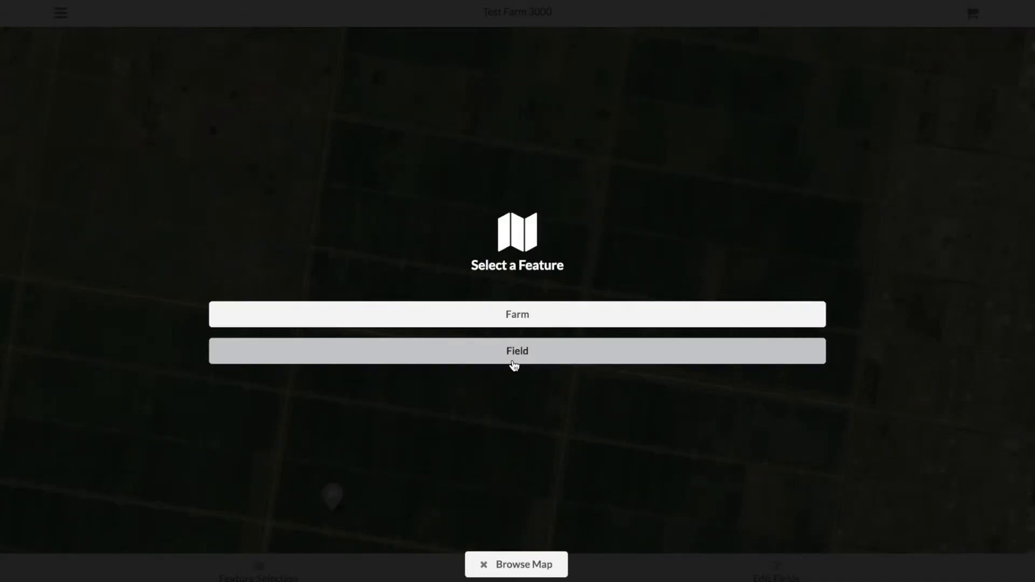
{"action": "left_click", "coordinate": [516, 355]}
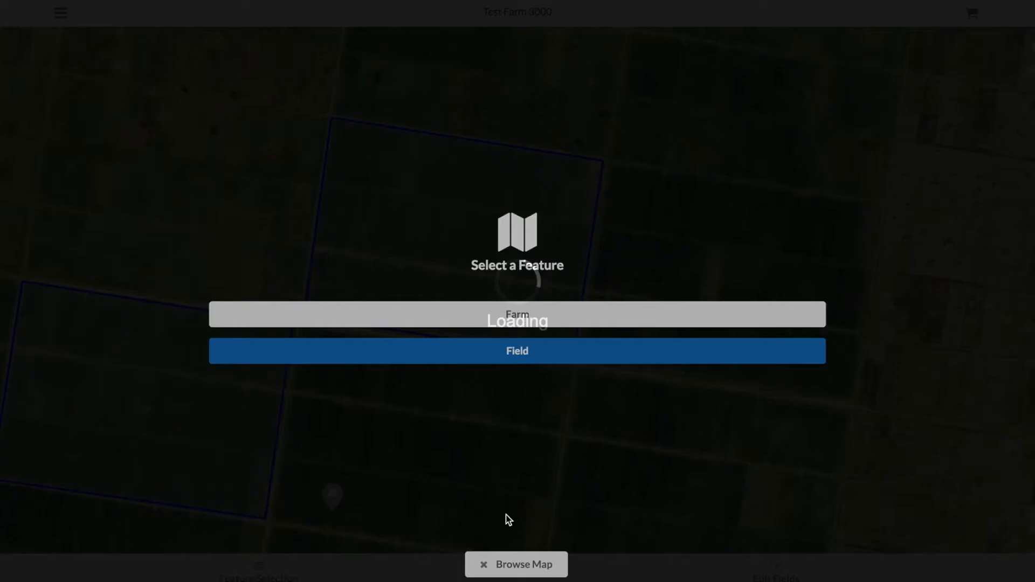
{"action": "left_click", "coordinate": [516, 564]}
View the information pop-ups of Field 7 and Field 8 on the map, and close the last one.
{"action": "left_click_drag", "start_coordinate": [377, 428], "coordinate": [734, 370]}
{"action": "left_click", "coordinate": [769, 218]}
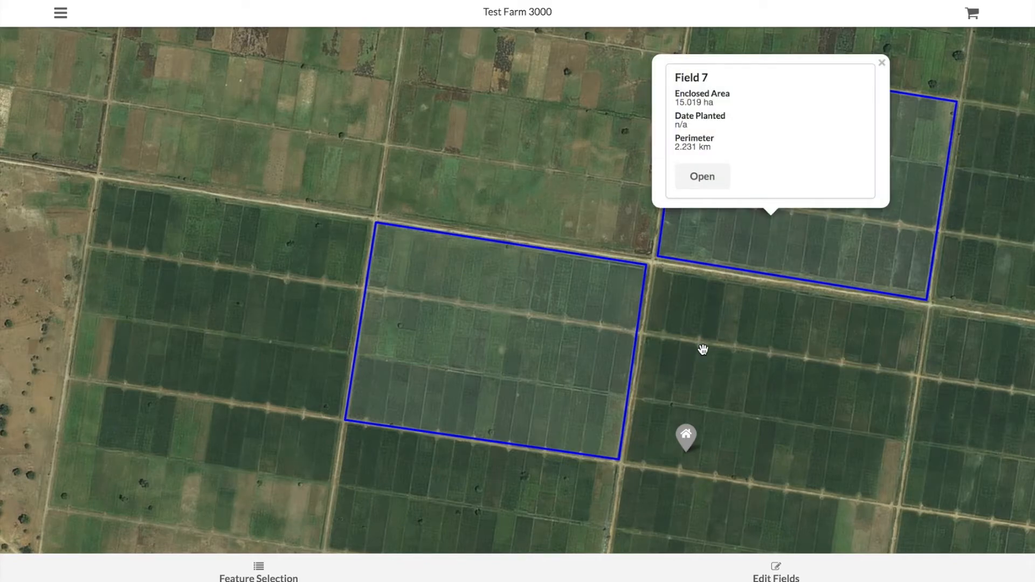
{"action": "left_click", "coordinate": [511, 356]}
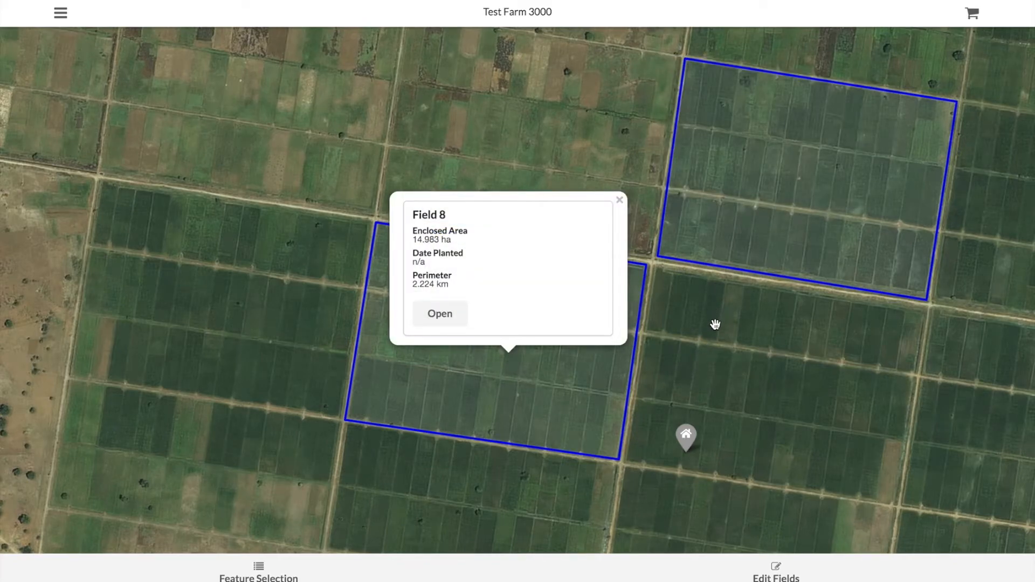
{"action": "left_click", "coordinate": [715, 324]}
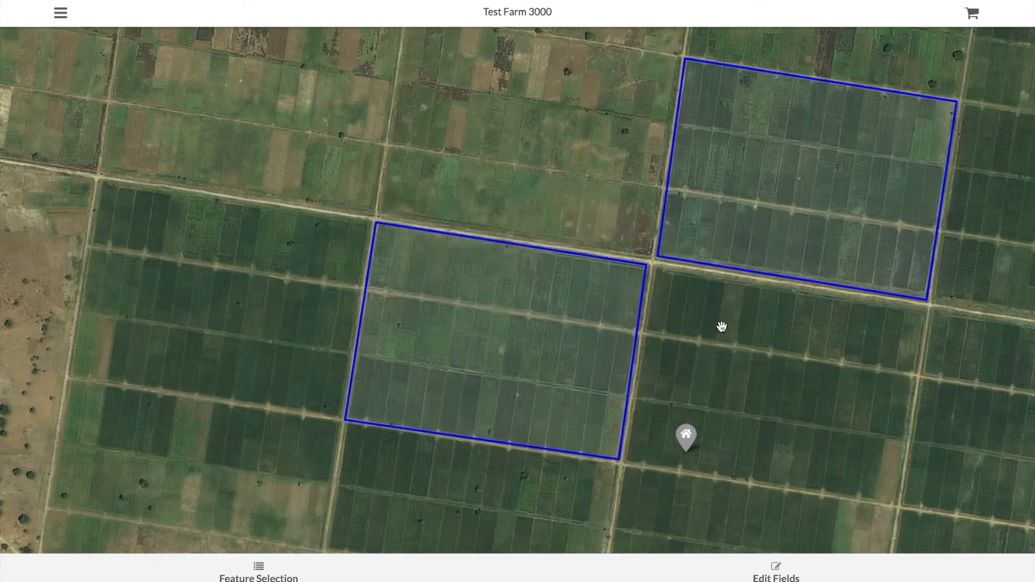